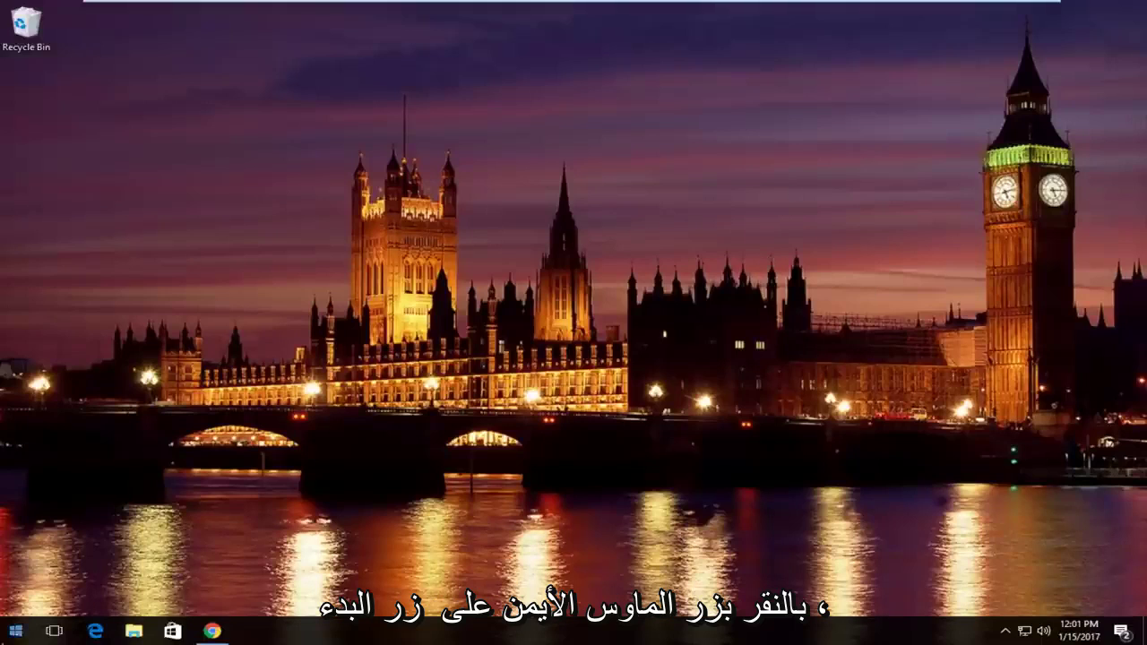
Open Command Prompt (Admin) and release the IP address with ipconfig /release
right_click(16, 632)
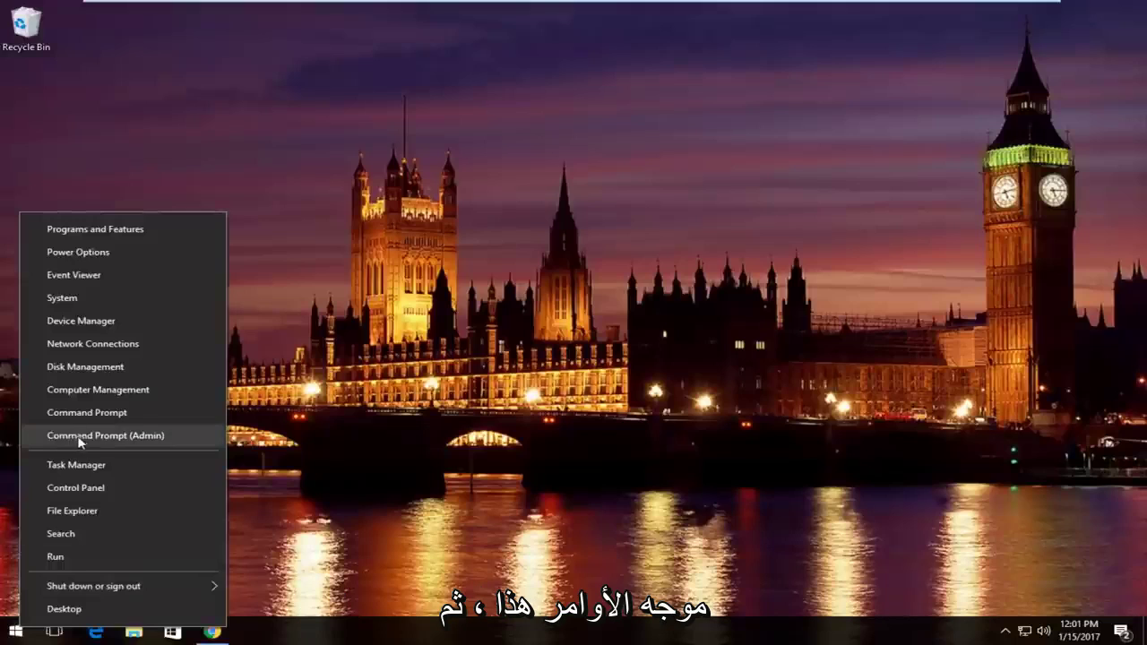
left_click(134, 442)
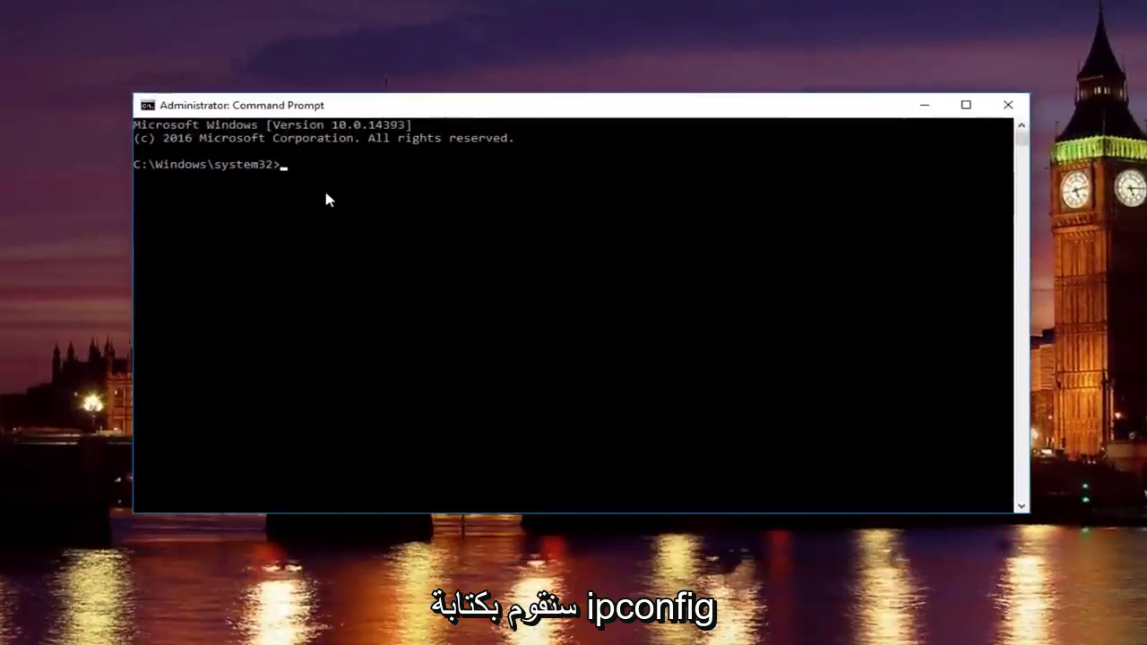
type("ipconfig ")
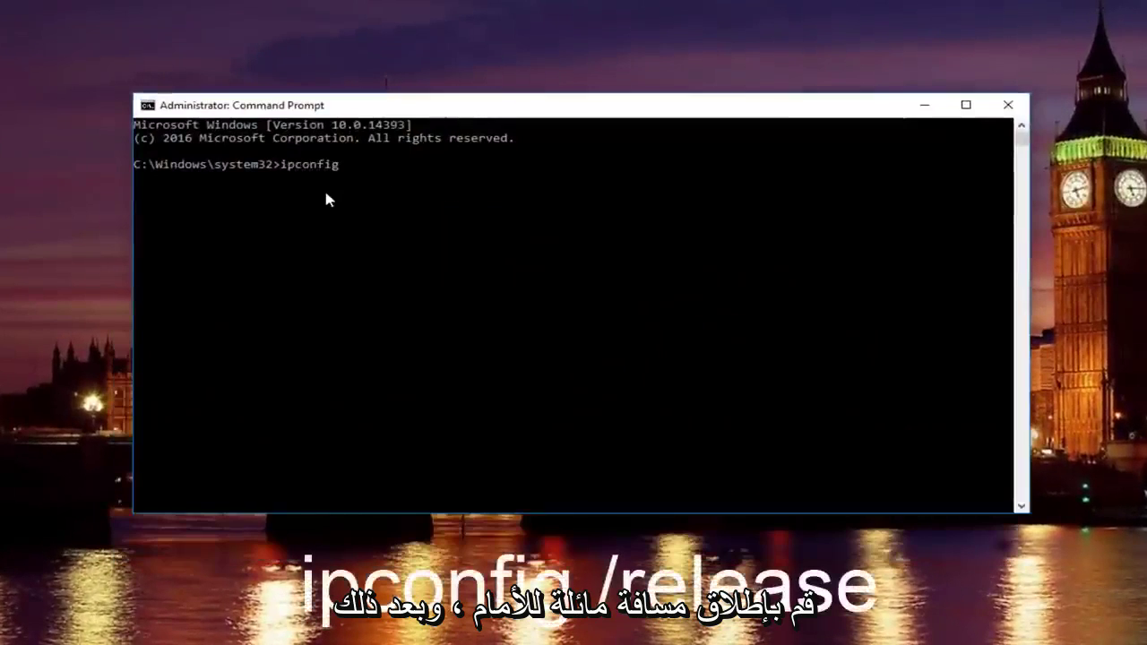
type("/release")
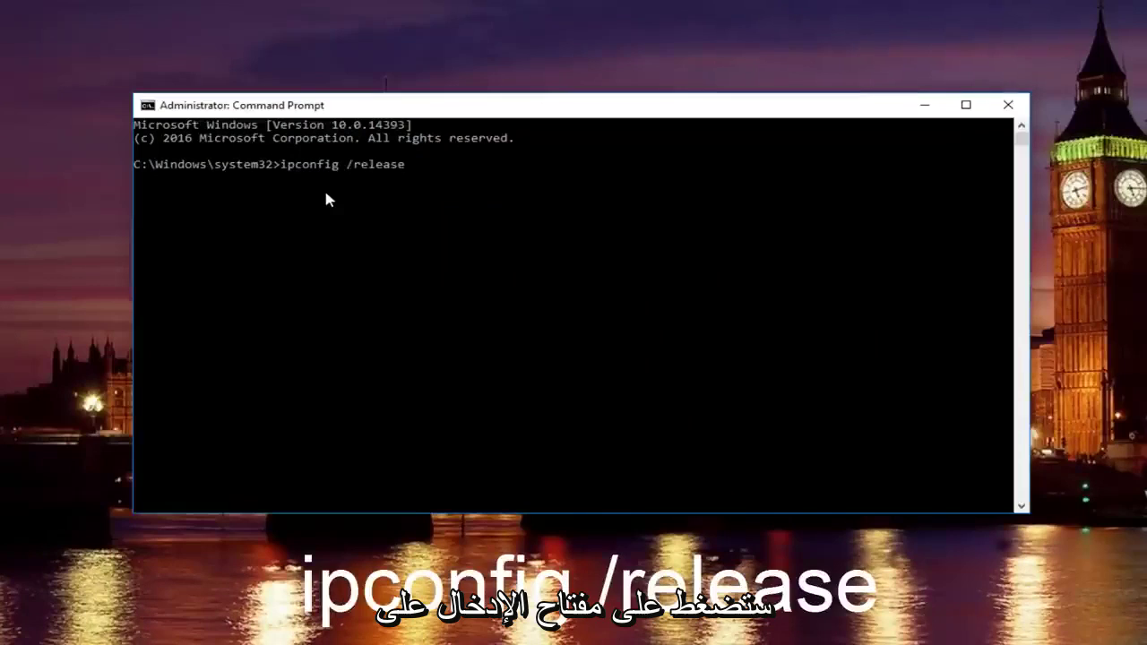
key("Return")
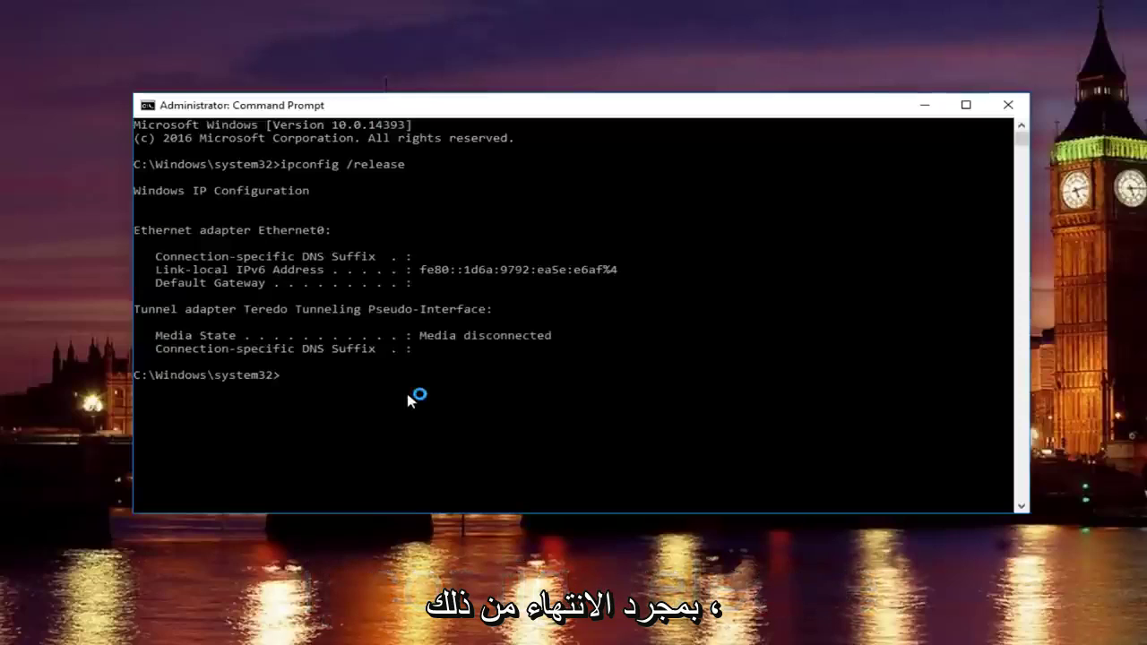
List full adapter details with ipconfig /all, then type ipconfig /flushdns
type("ipcon")
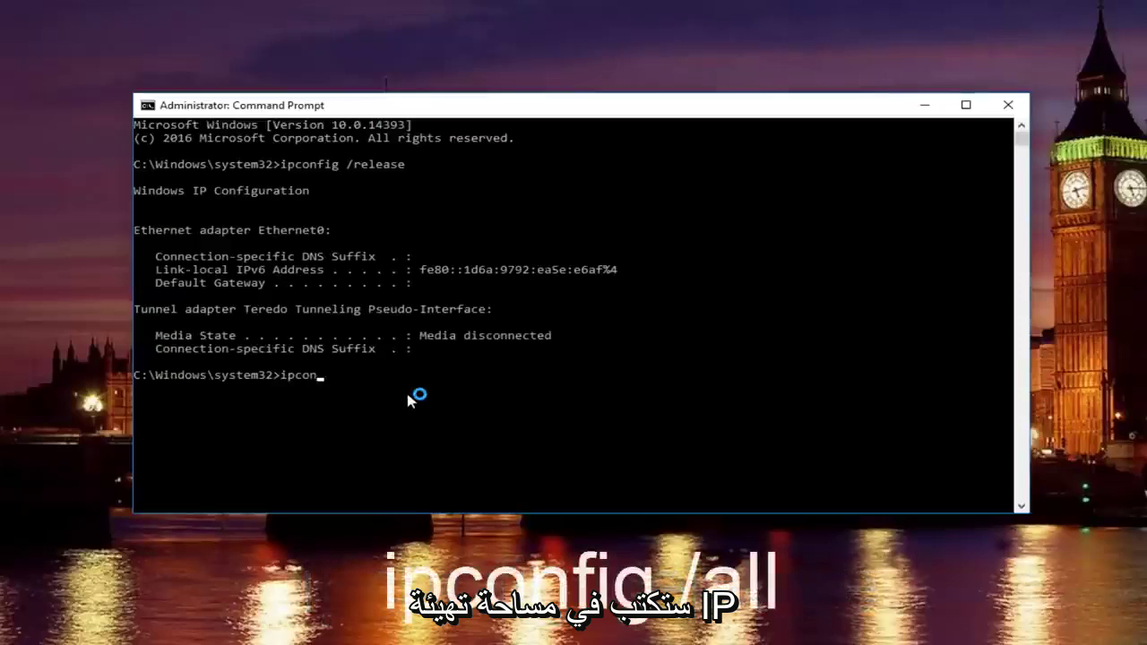
type("fig /")
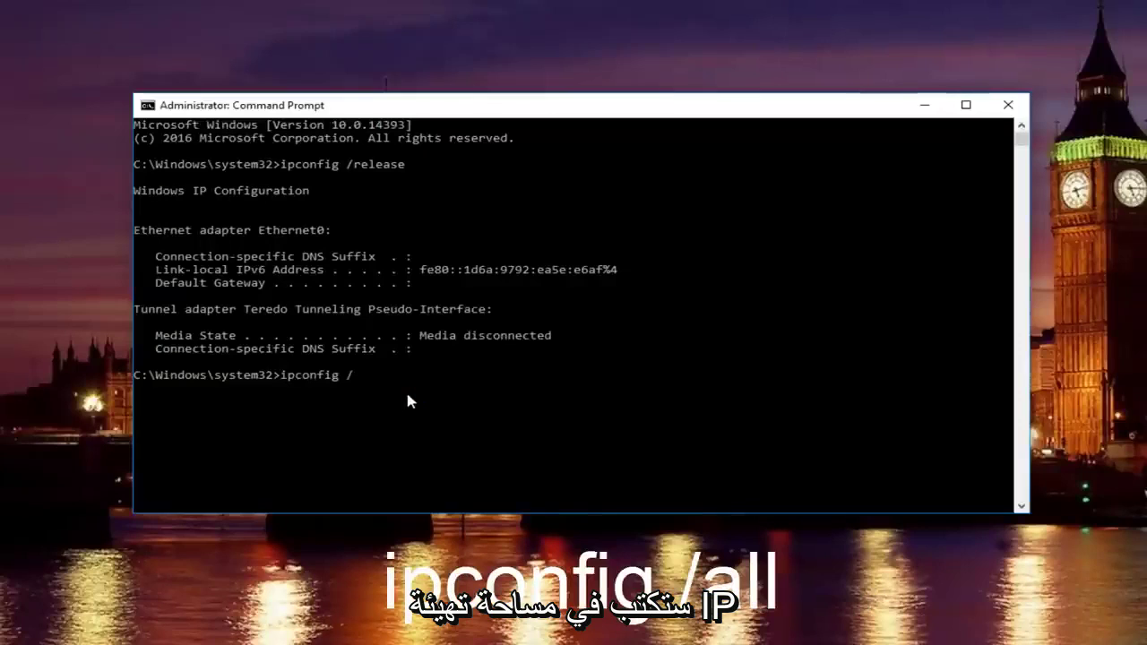
type("all")
key("Return")
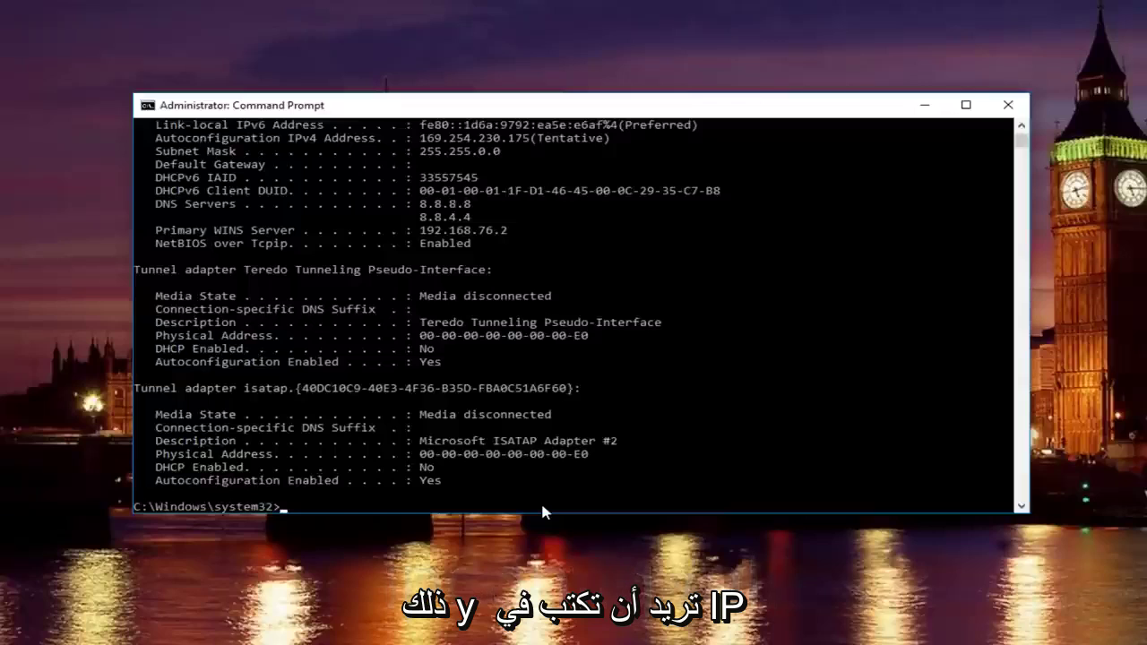
type("ipconfig")
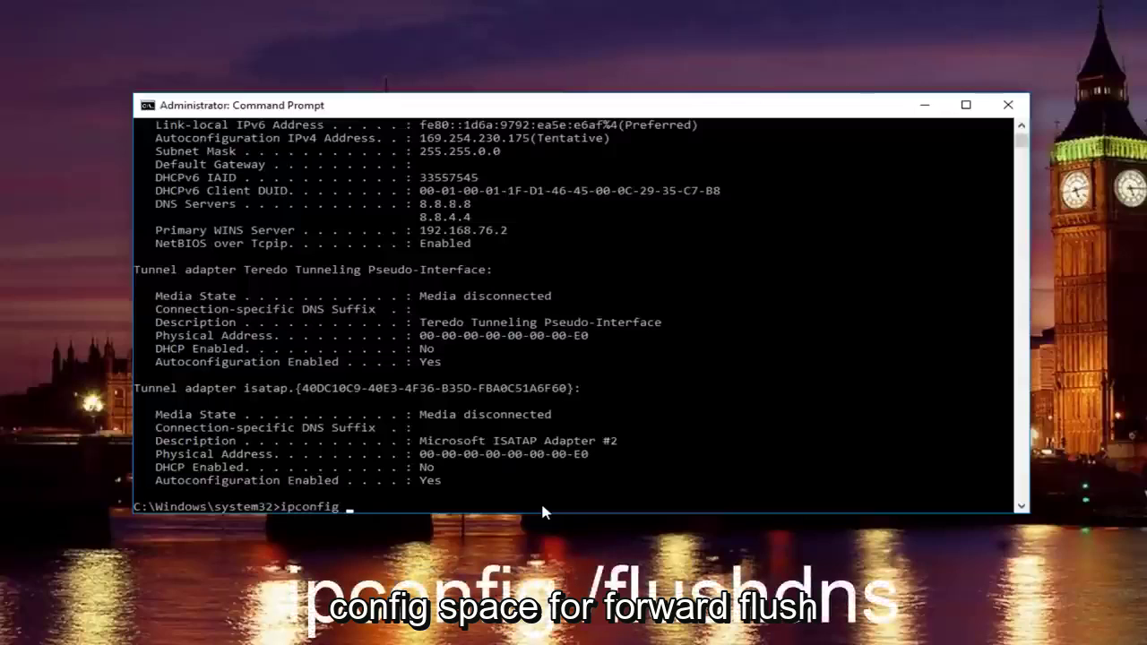
type(" /fl")
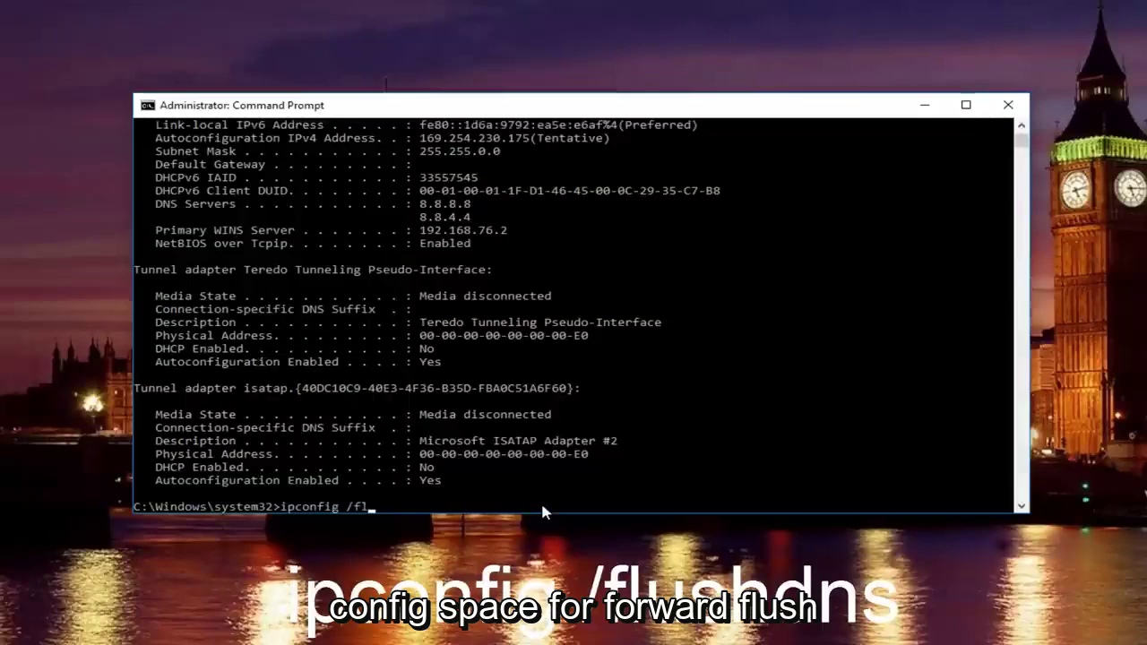
type("ushdns")
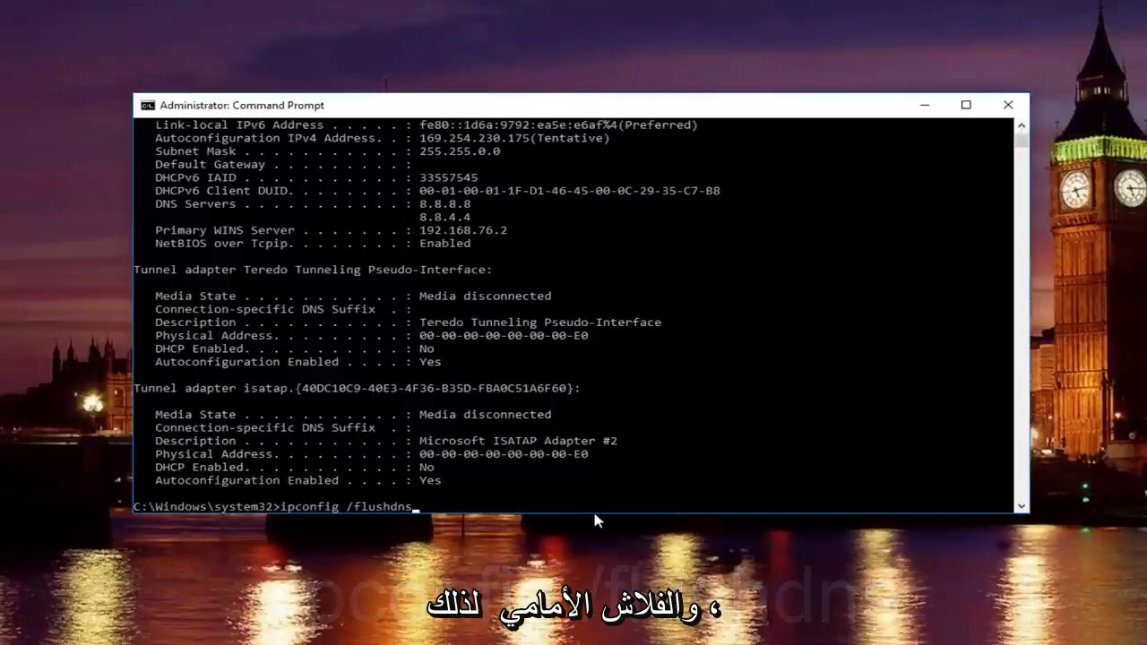
Flush the DNS resolver cache and renew the lease, restoring IPv4 192.168.76.129
key("Return")
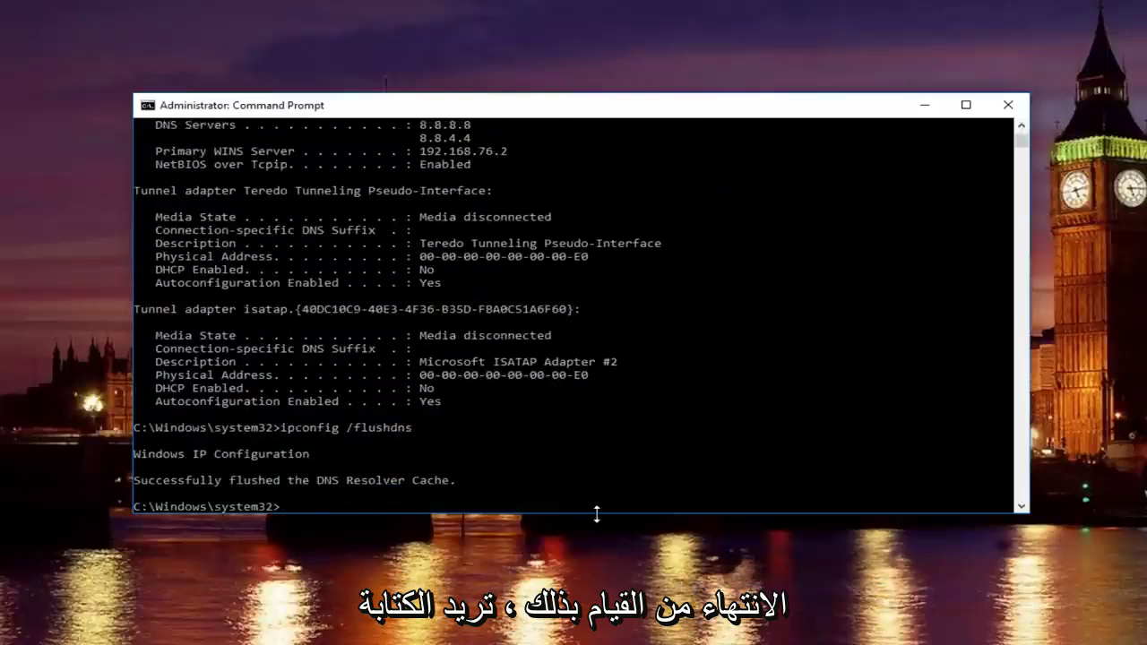
type("ipconfig")
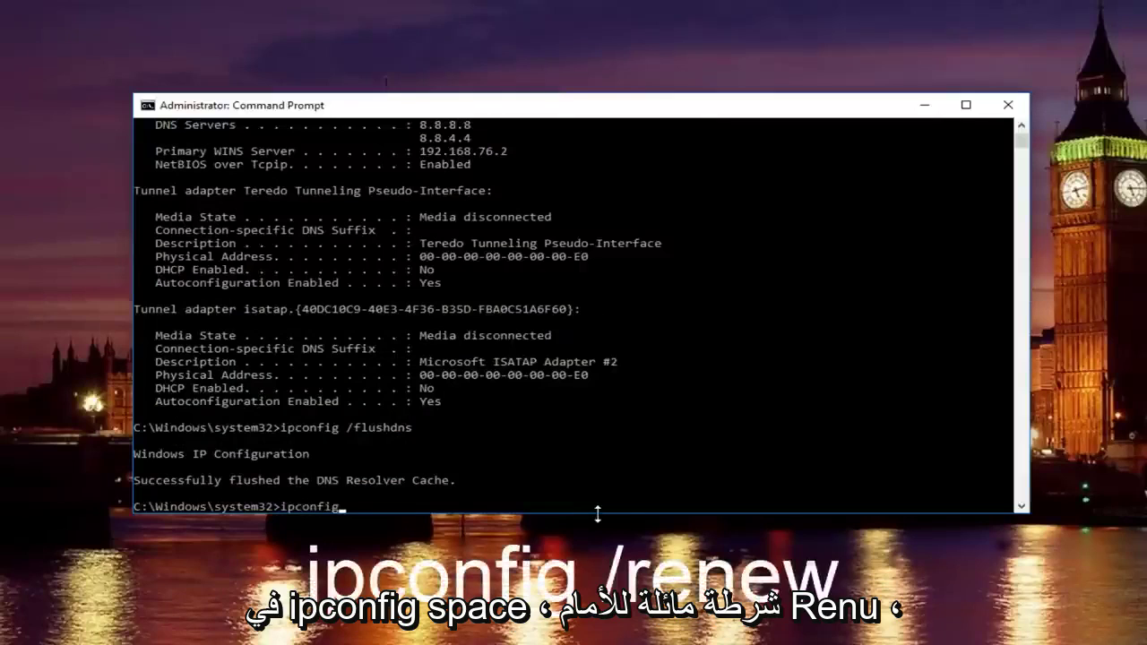
type(" /renew")
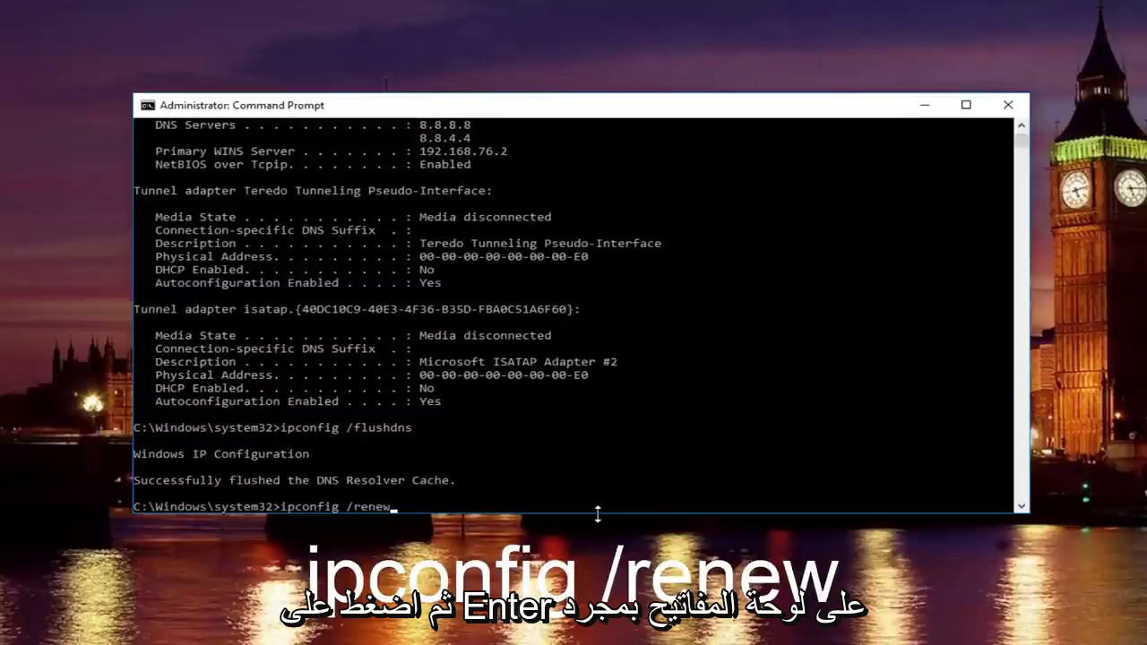
key("Return")
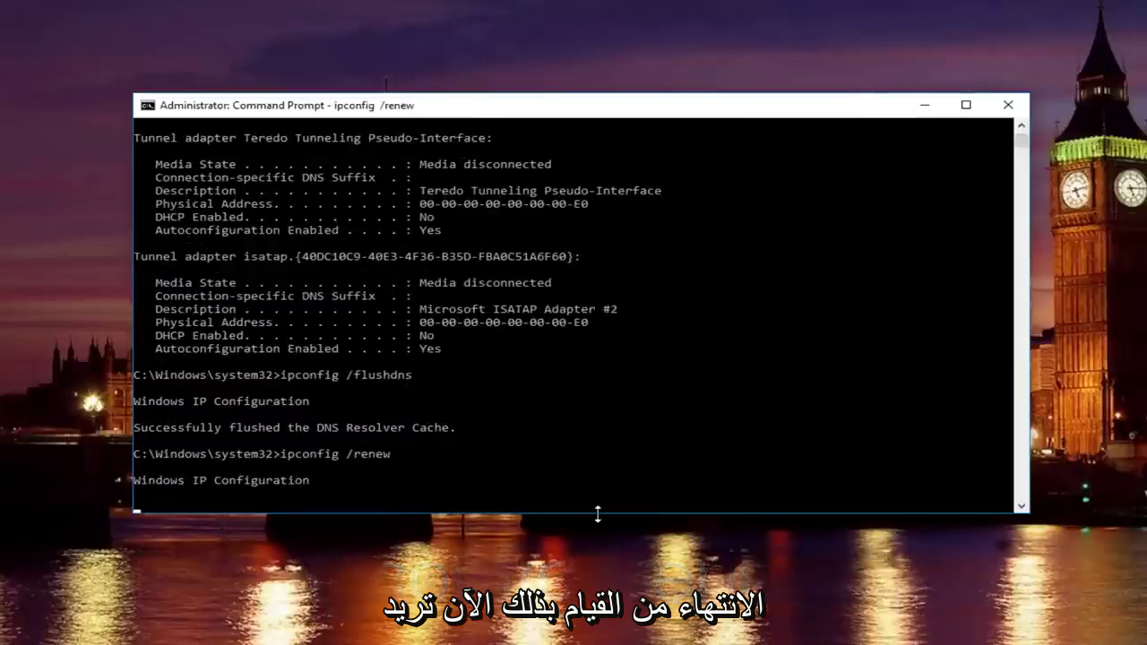
Enter the netsh int ip set dns command at the prompt
type("ne")
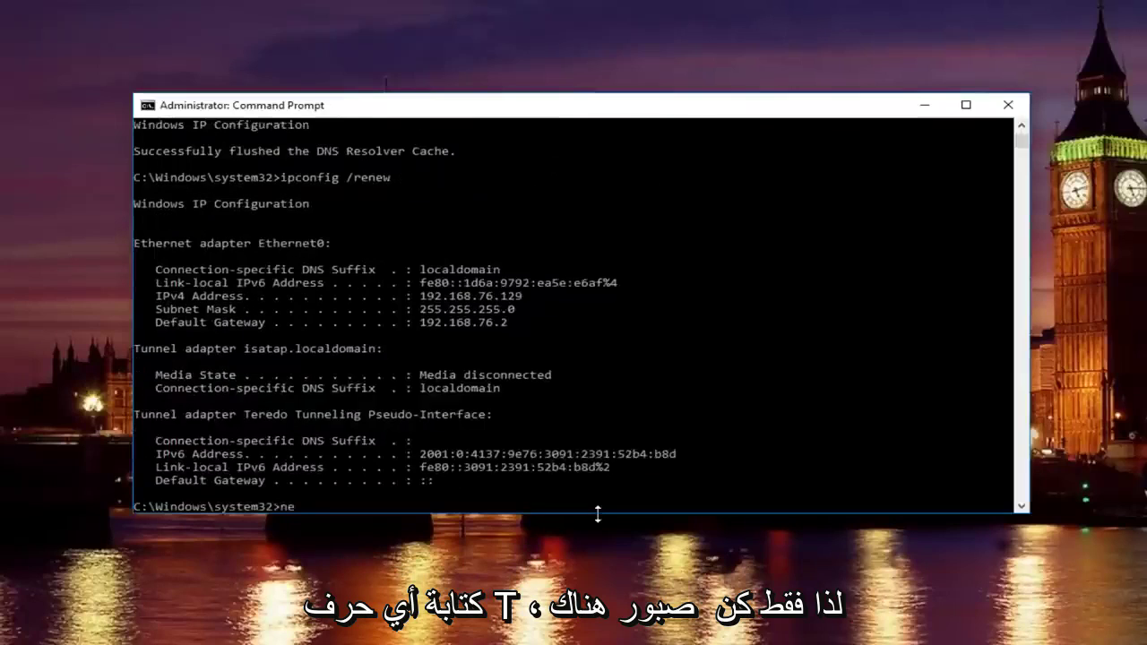
key("BackSpace")
key("BackSpace")
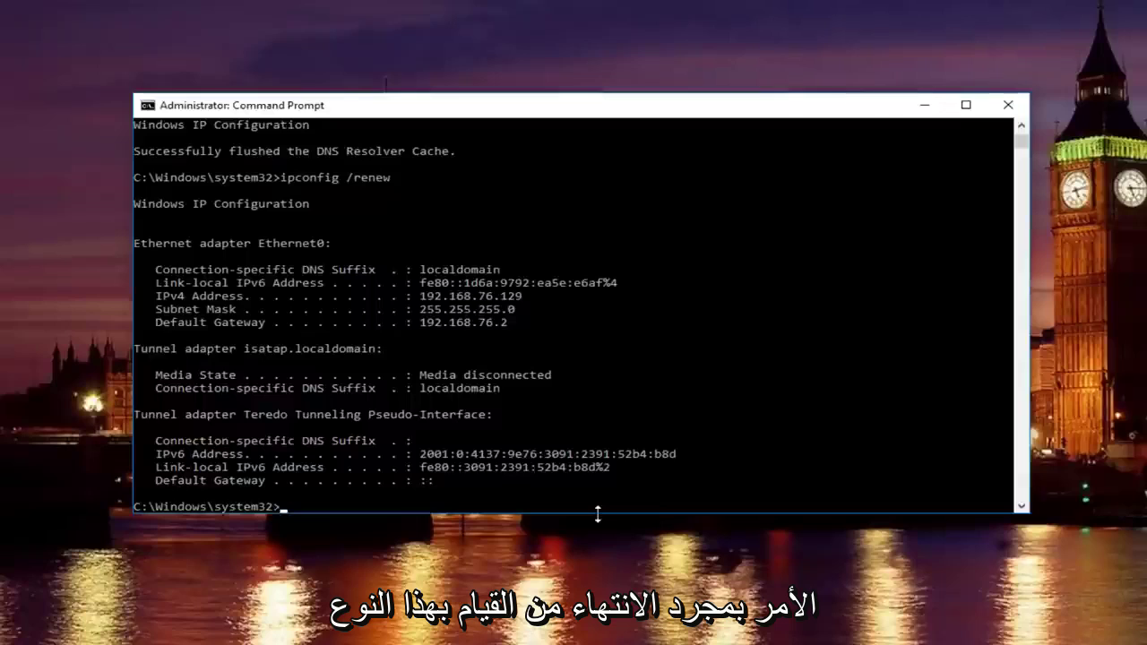
type("ne")
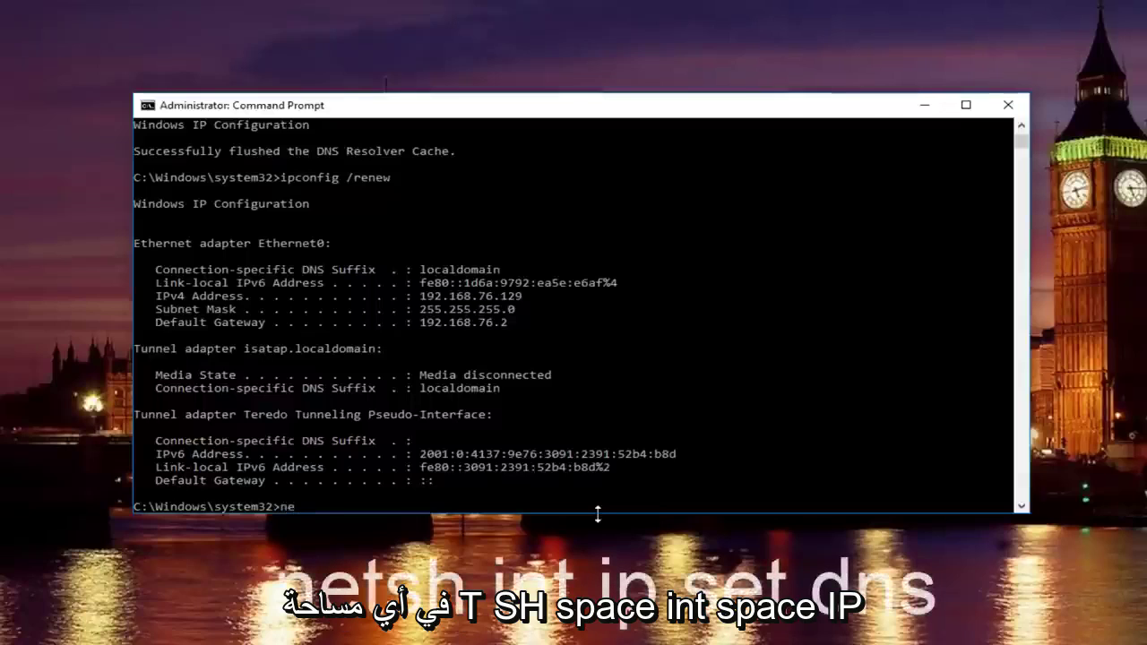
type("tsh")
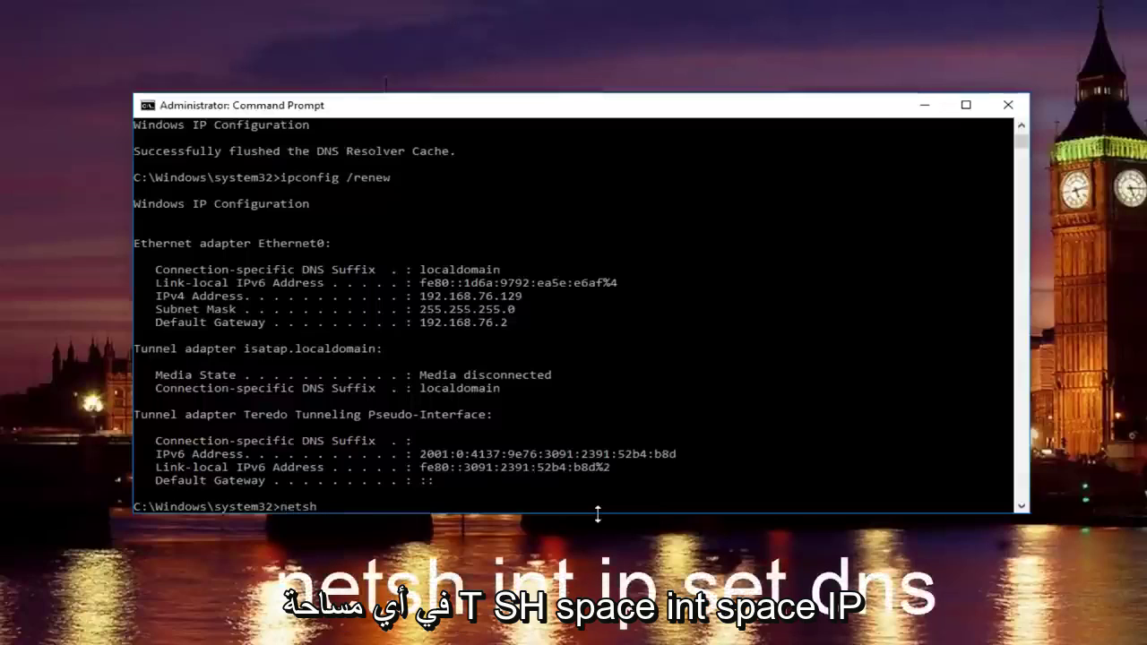
type(" int ip")
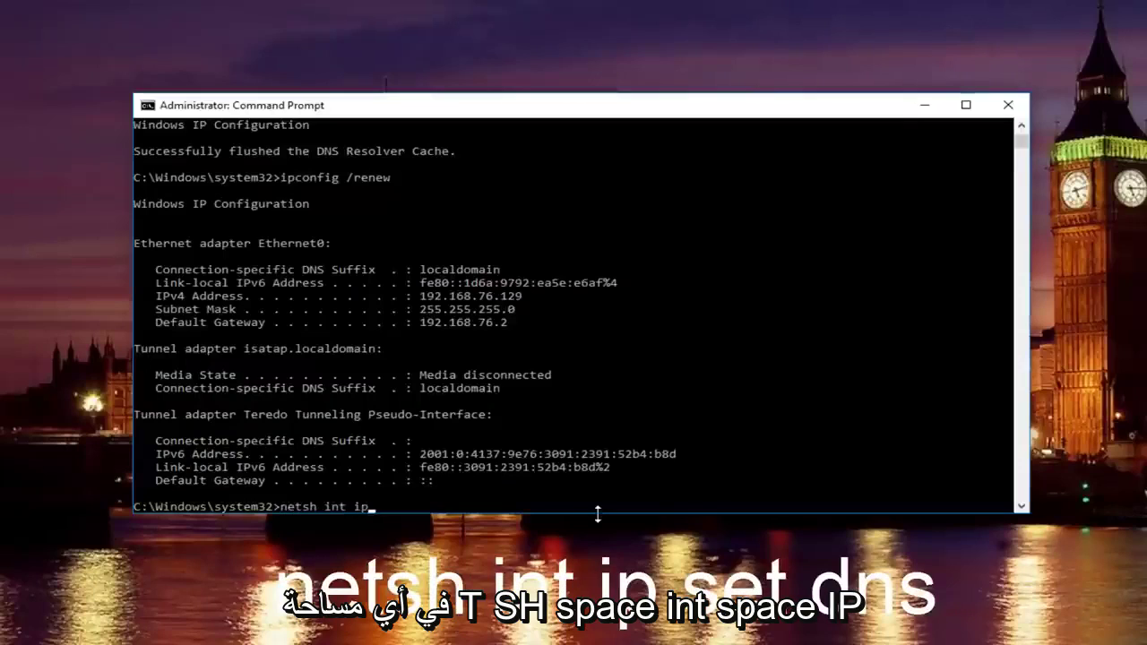
type(" set ")
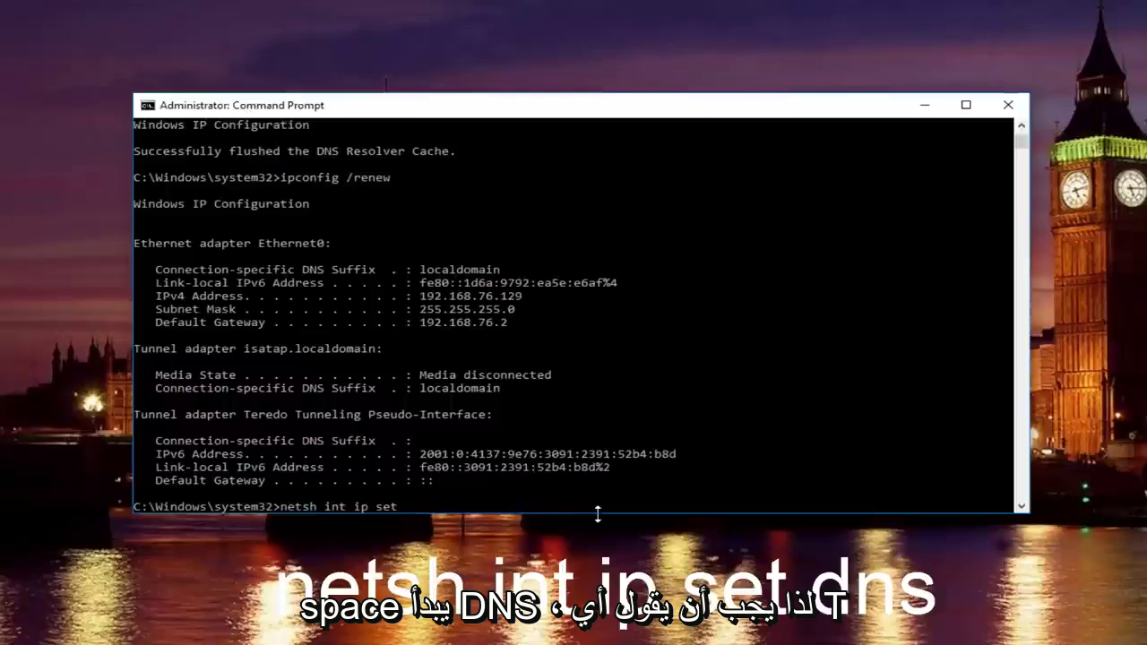
type("dns")
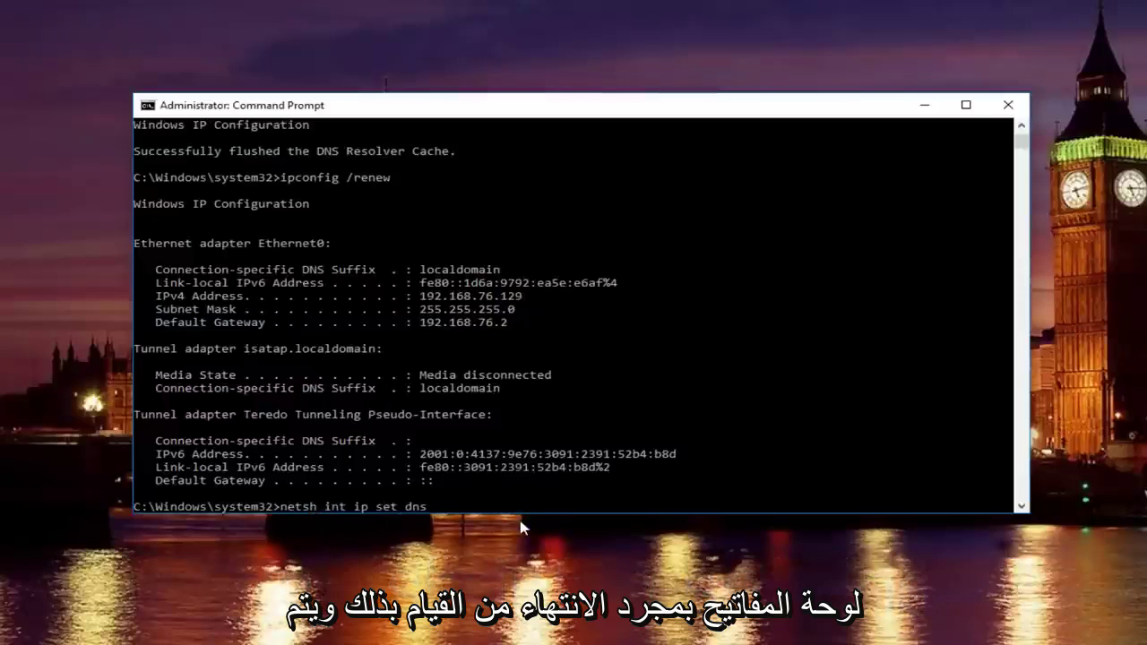
Run netsh int ip set dns, then reset the Winsock catalog with netsh winsock reset
key("Return")
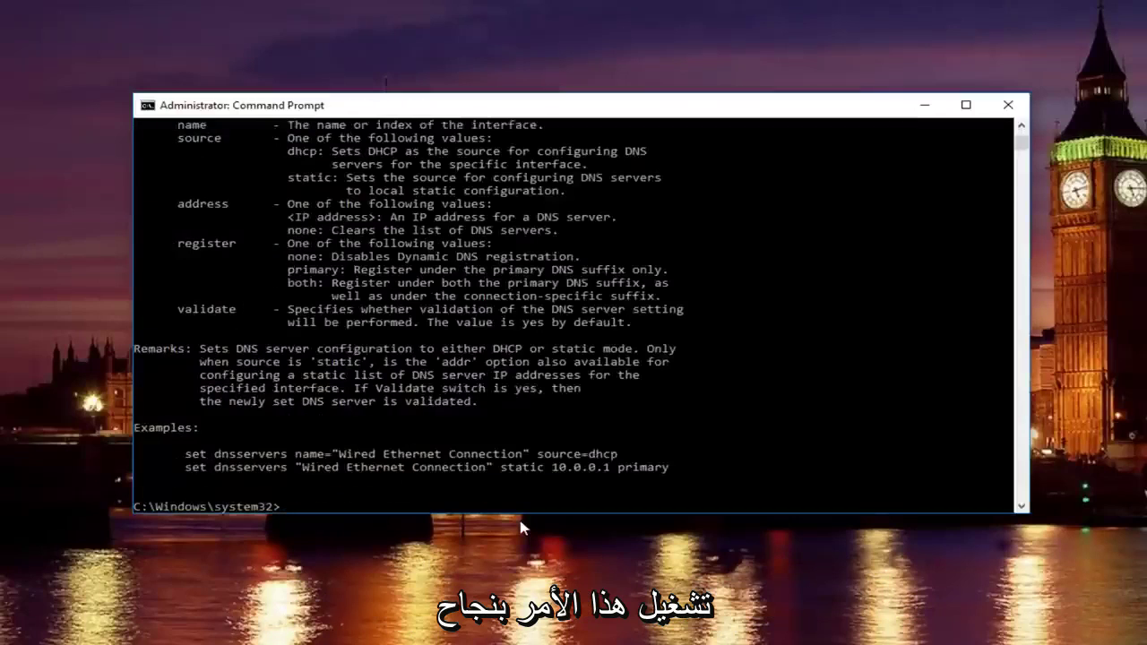
type("nets")
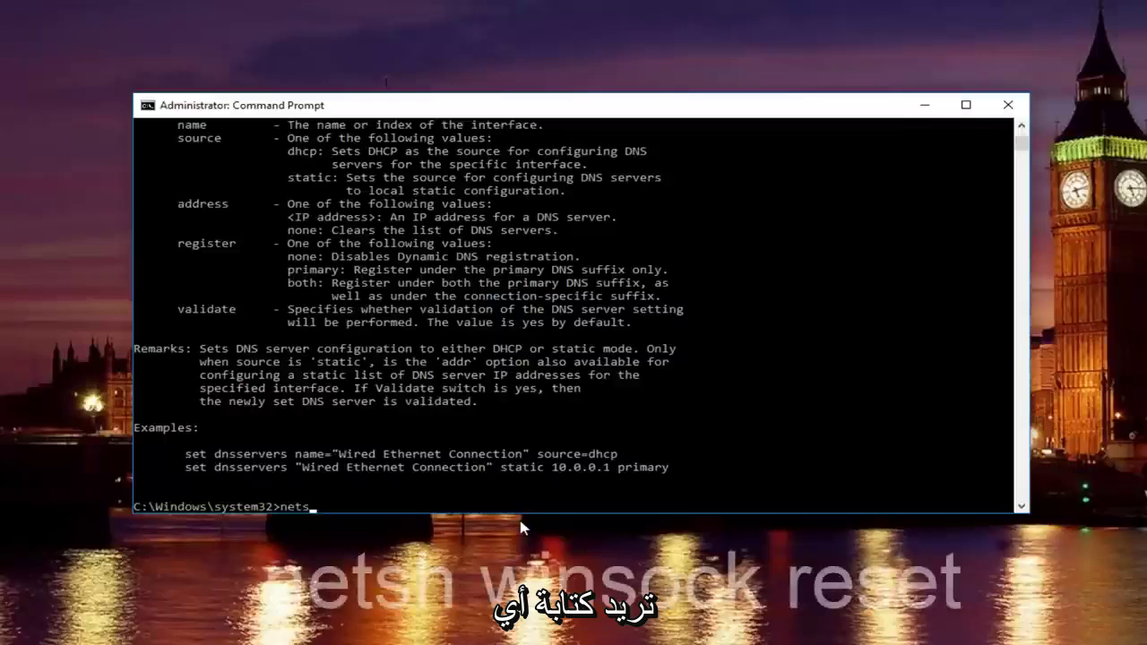
type("h win")
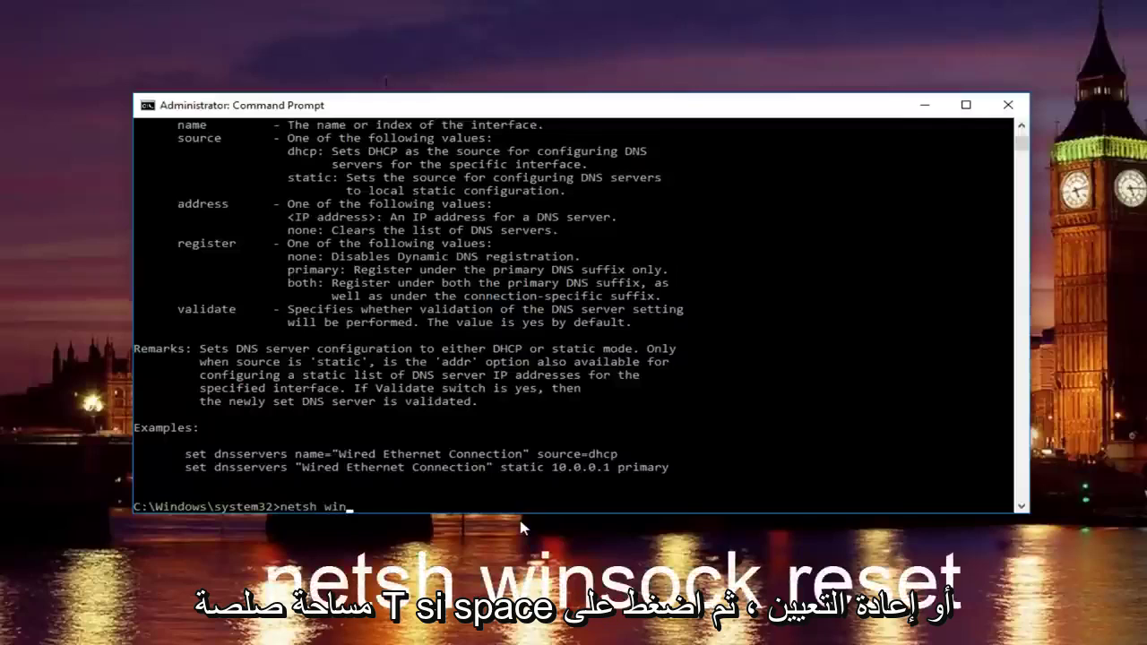
type("sock reset")
key("Return")
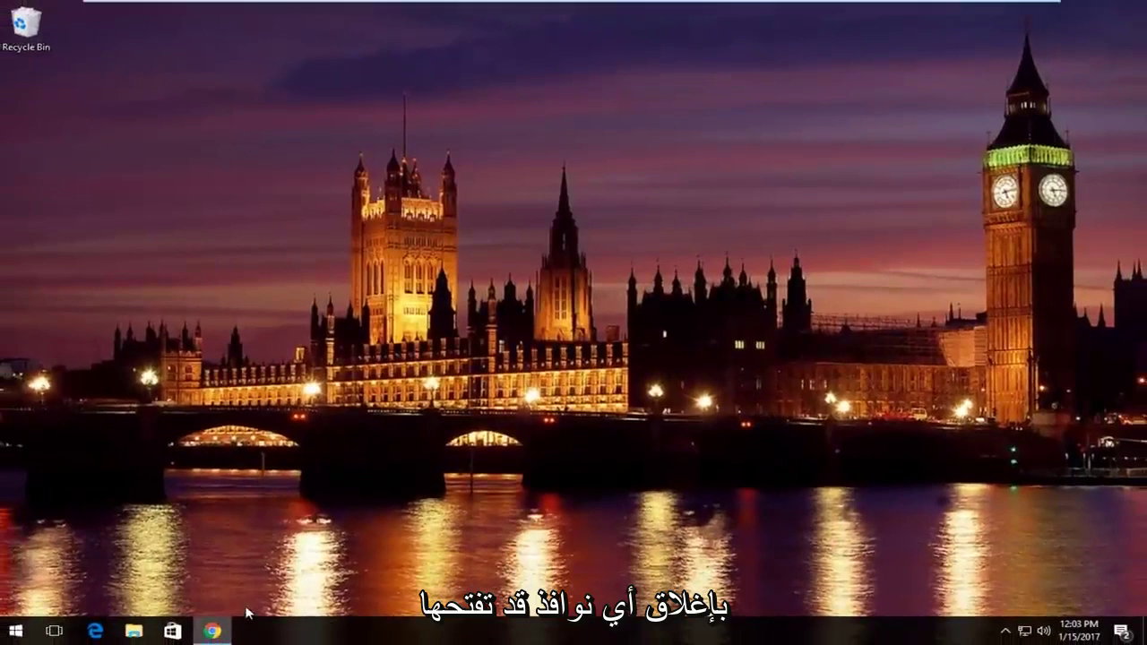
Close Chrome from the taskbar and restart the computer via Start > Power > Restart
right_click(211, 630)
left_click(212, 596)
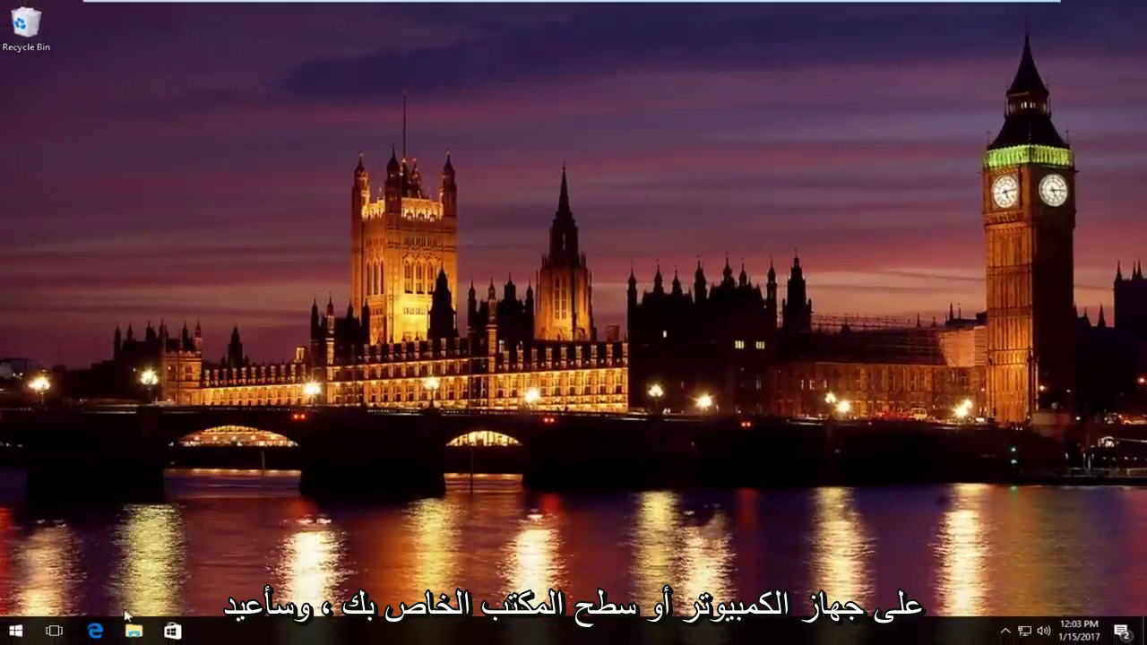
left_click(14, 633)
left_click(15, 599)
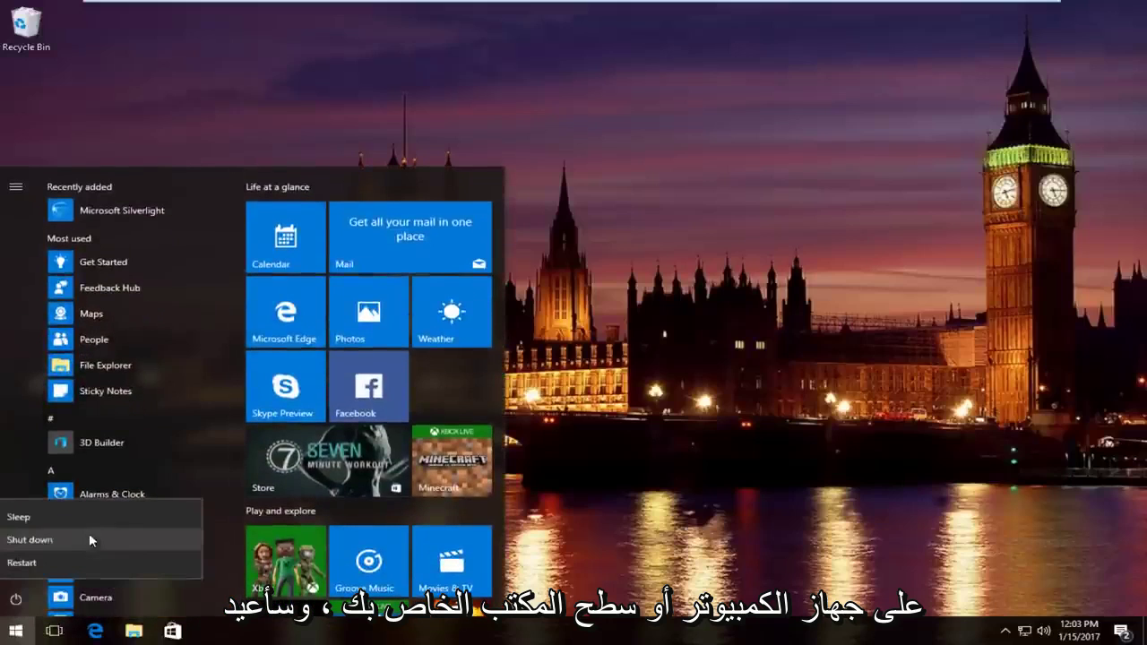
left_click(35, 564)
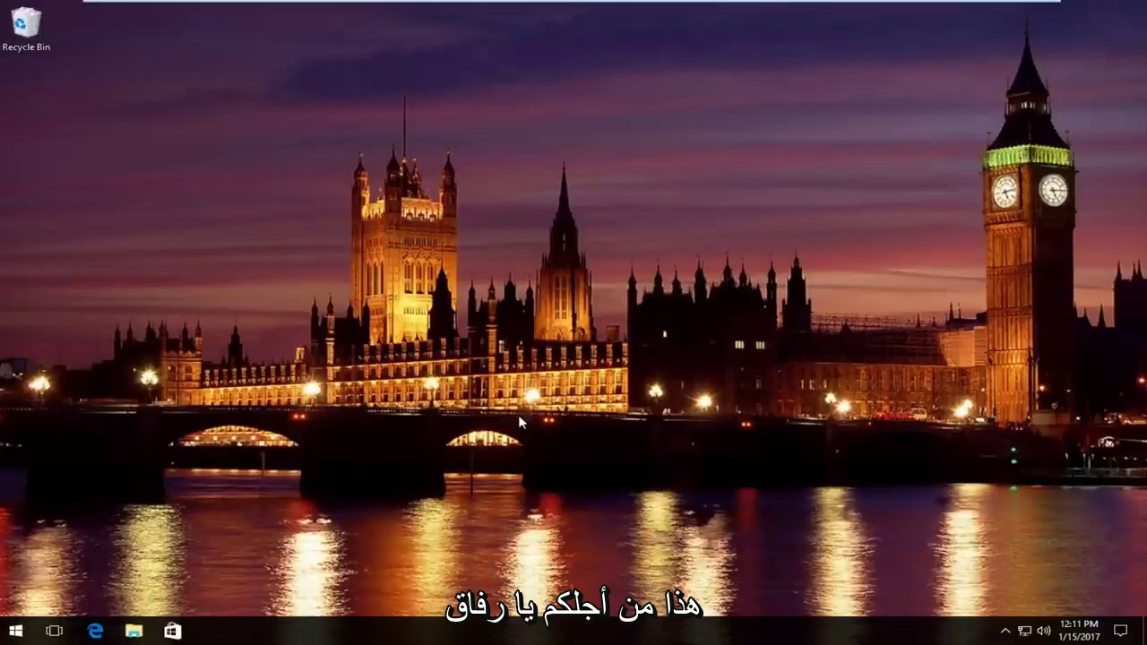
Search Start for 'network and sharing center' and open Network and Sharing Center
left_click(20, 632)
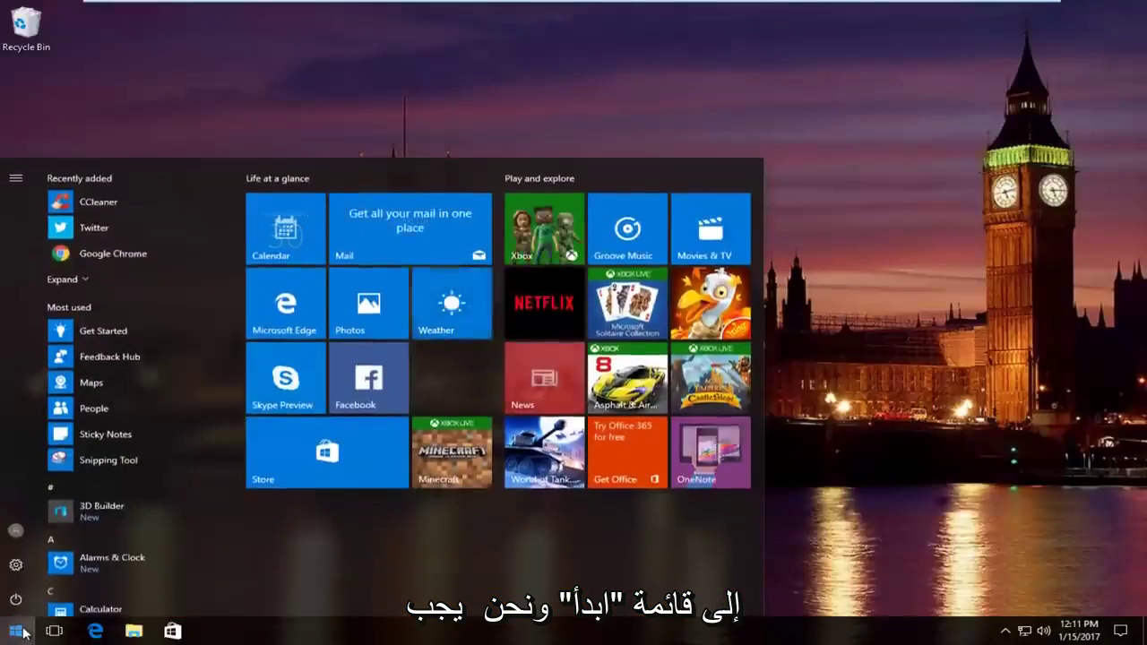
type("network a")
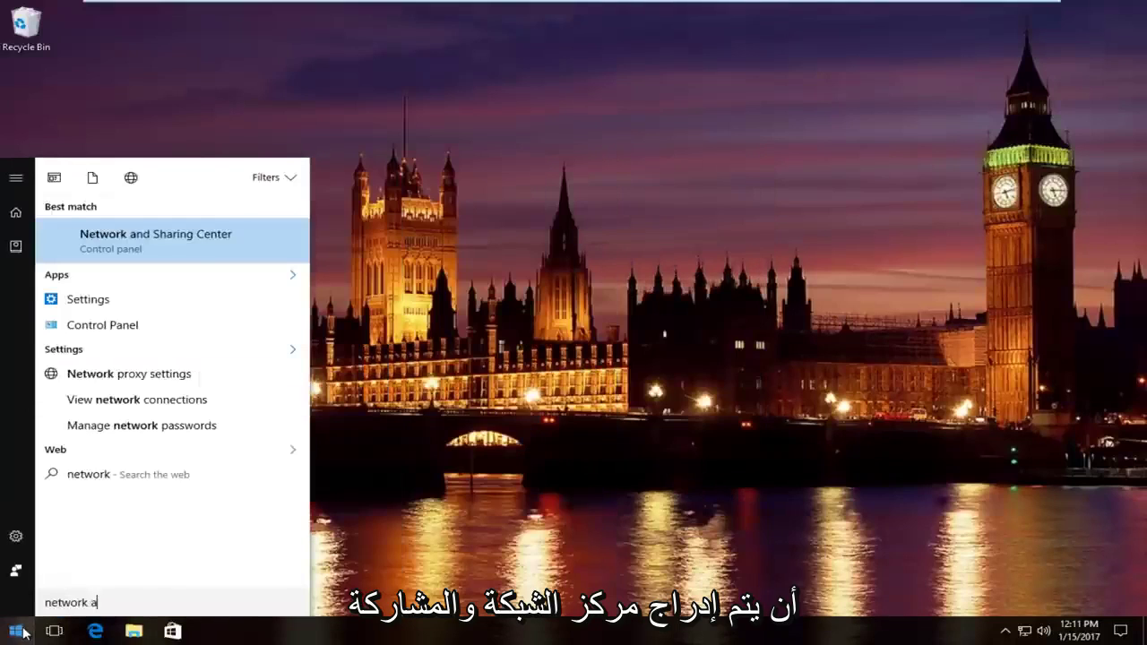
type("nd sharing center")
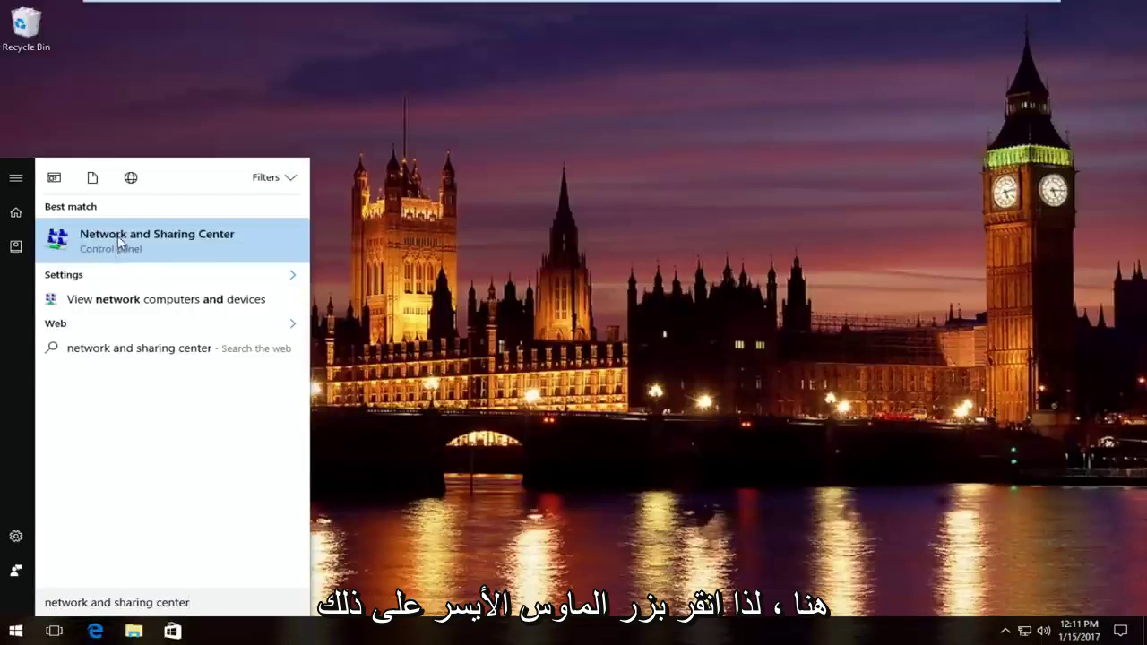
left_click(118, 240)
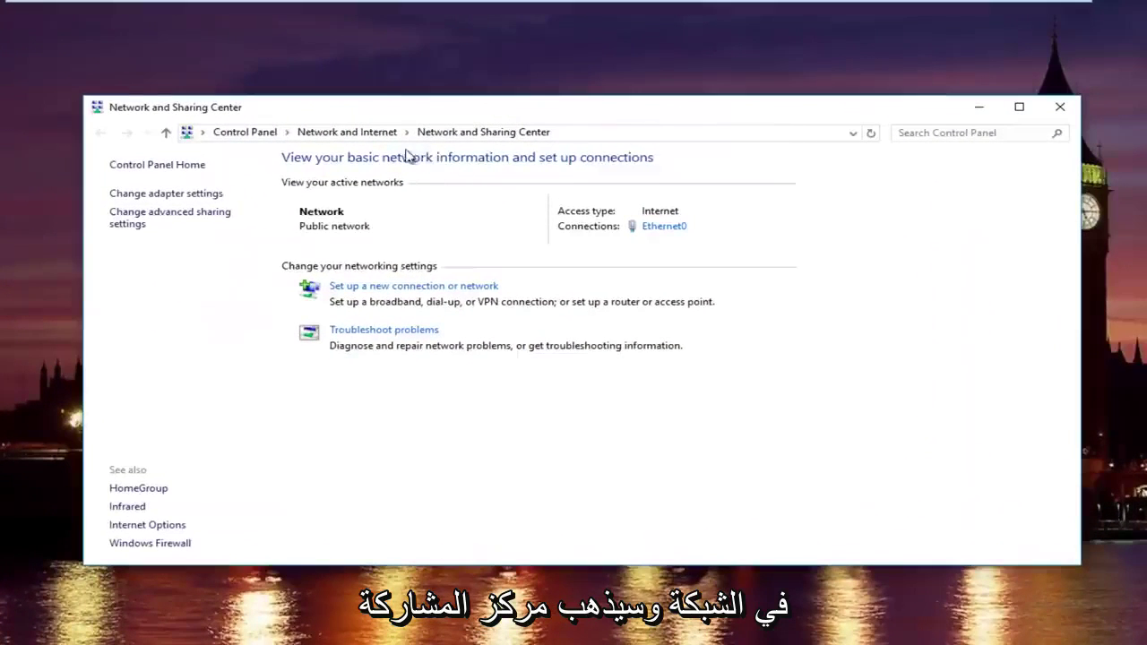
Go to adapter settings, open Ethernet0 Properties, and select Internet Protocol Version 4 (TCP/IPv4)
left_click(171, 197)
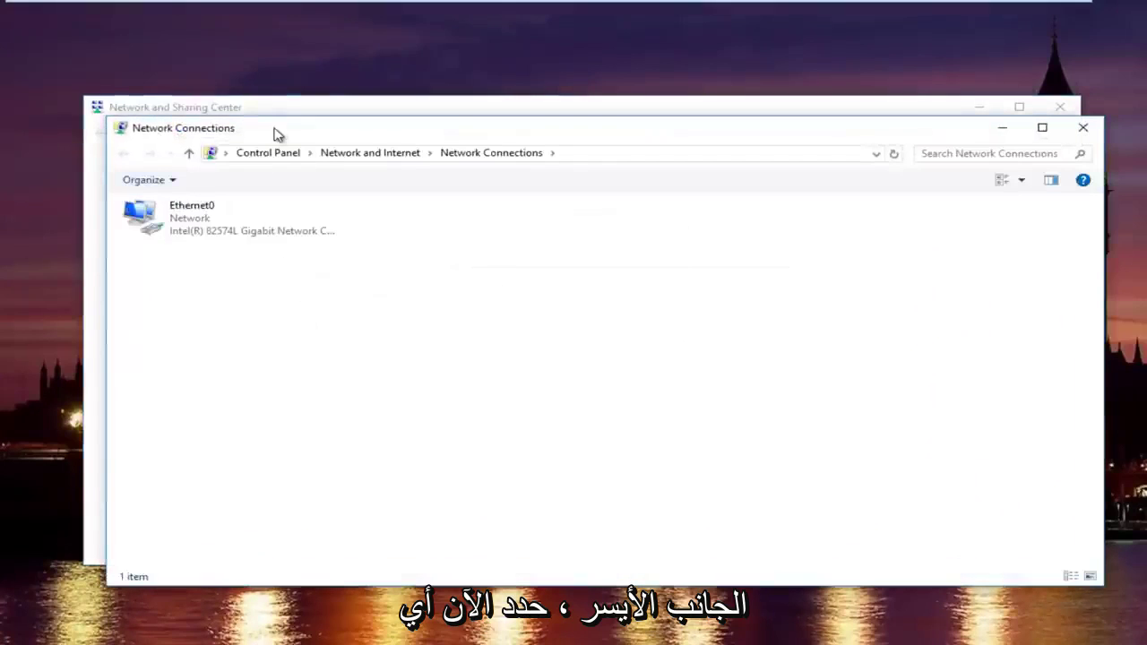
left_click_drag(274, 130, 257, 119)
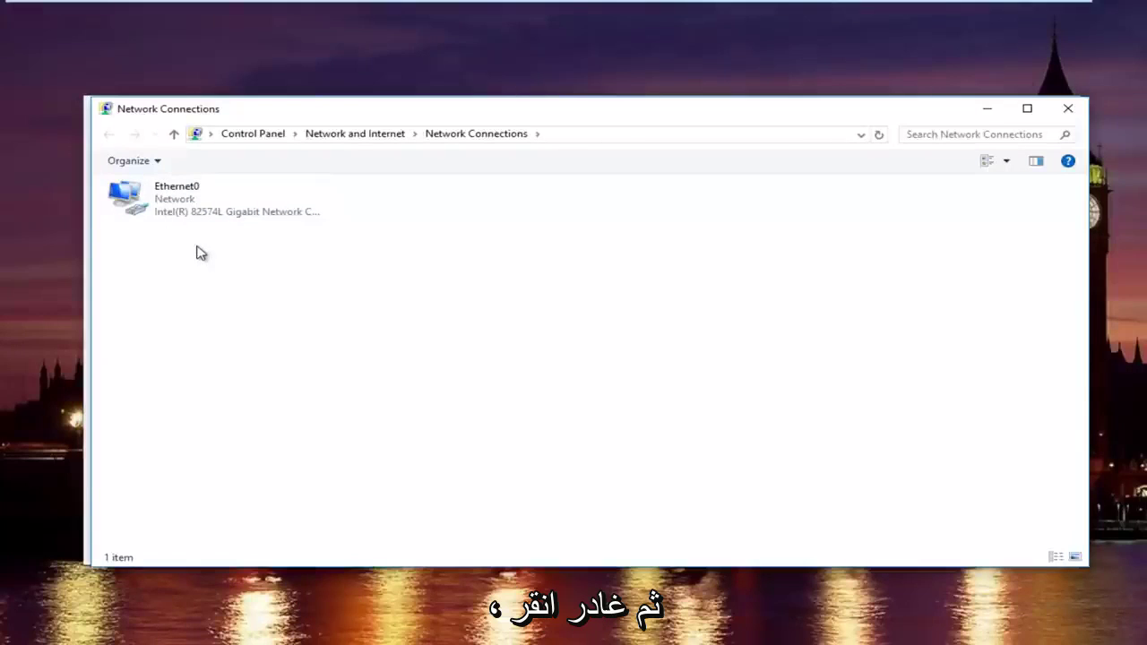
right_click(186, 218)
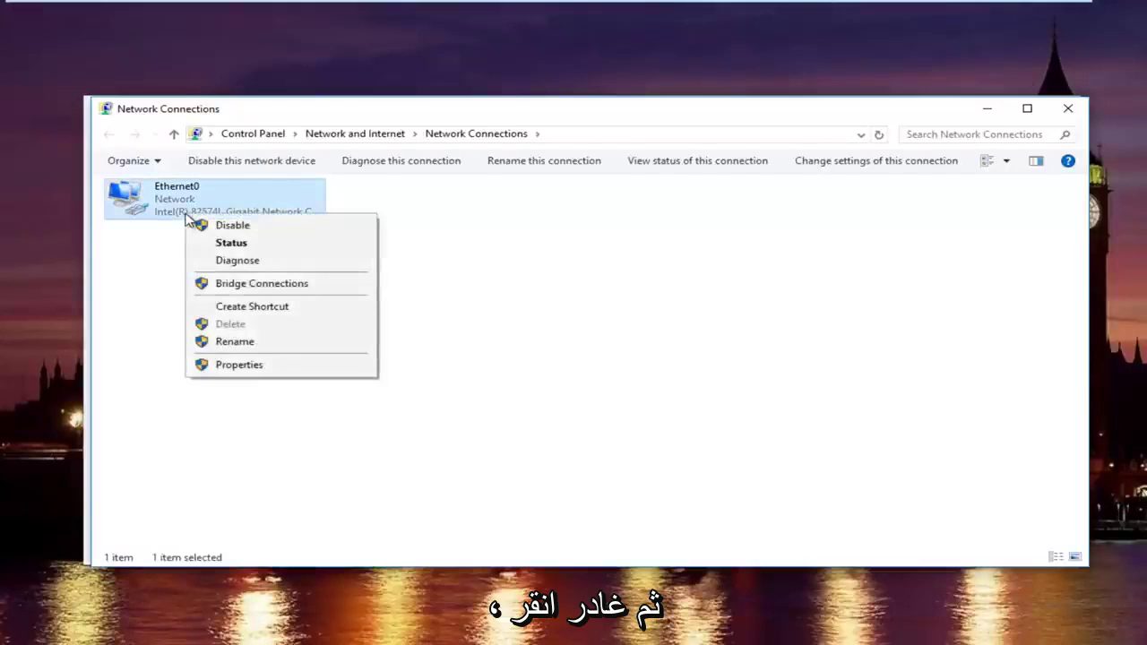
left_click(241, 368)
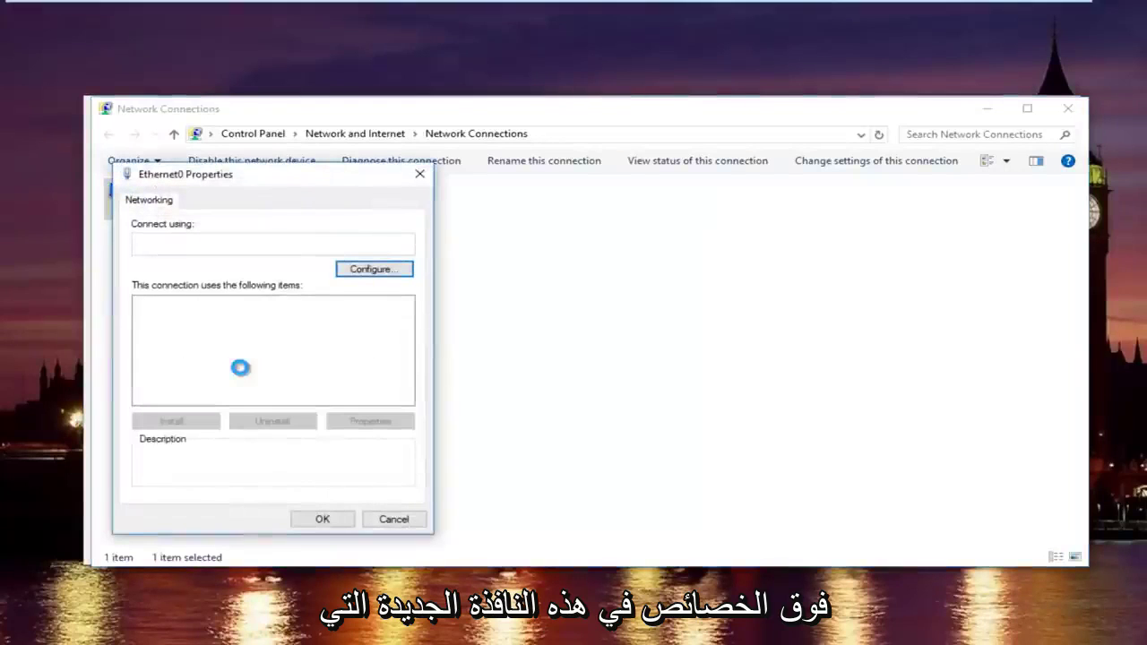
left_click_drag(253, 182, 470, 165)
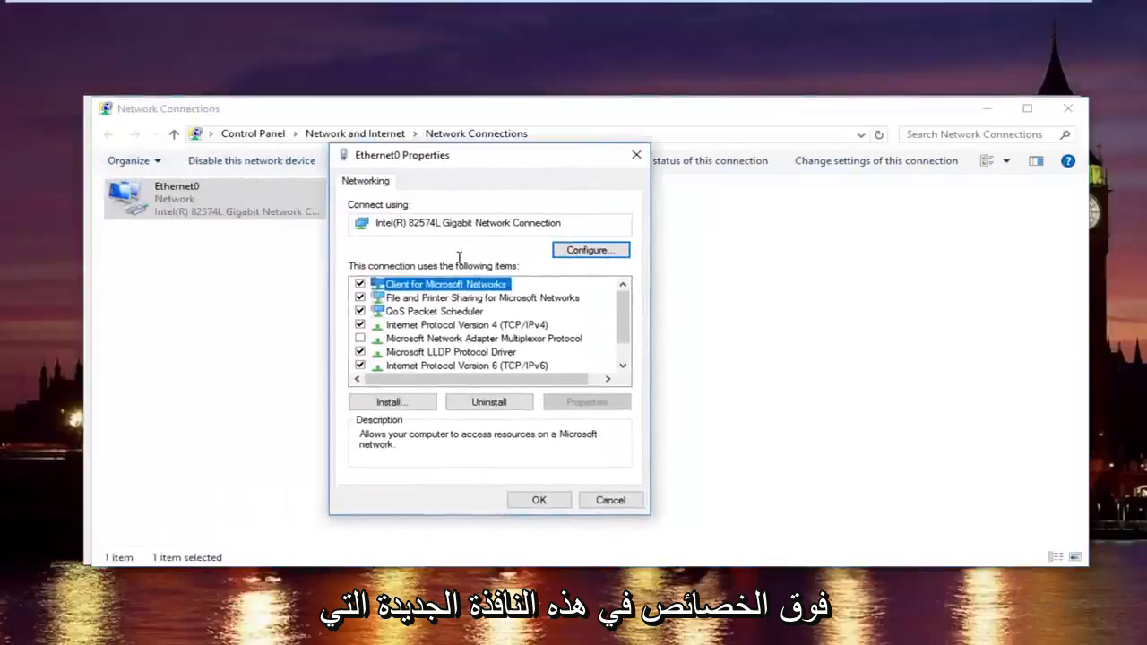
left_click(424, 329)
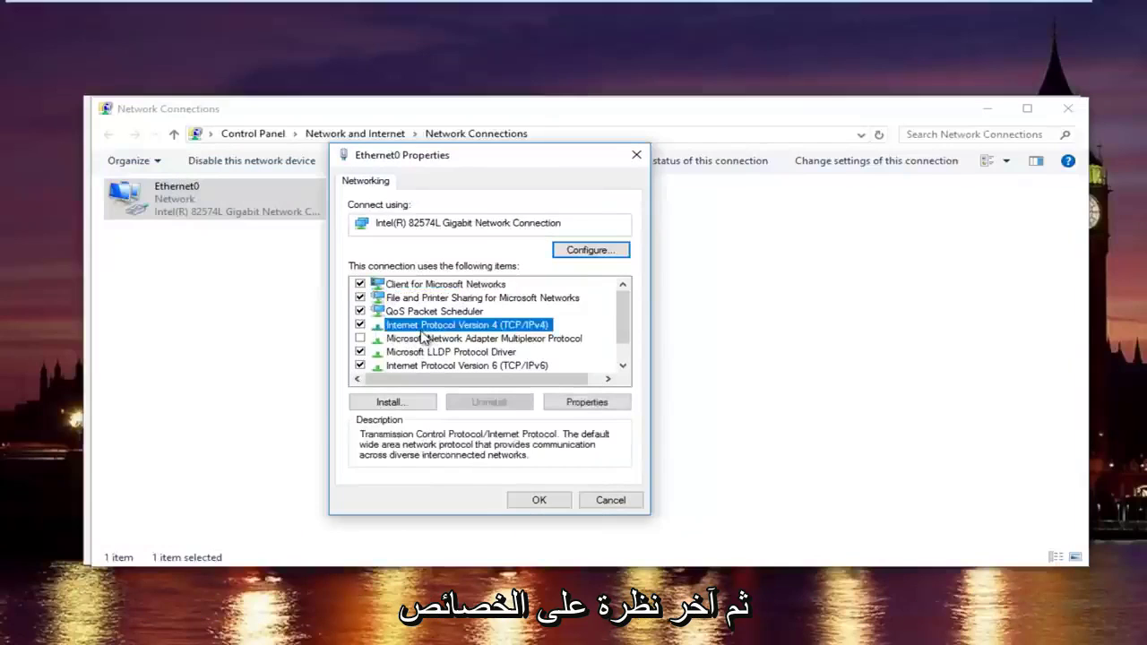
Set Ethernet0's IPv4 DNS to preferred 8.8.8.8 and alternate 8.8.4.4, then confirm with OK
left_click(568, 403)
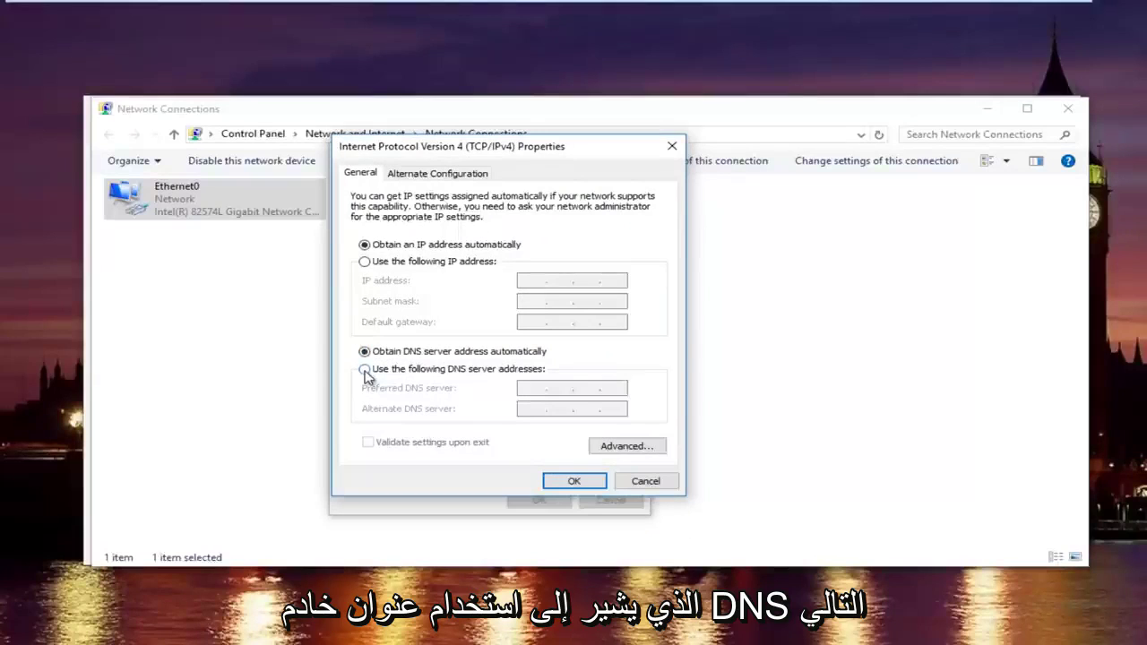
left_click(365, 370)
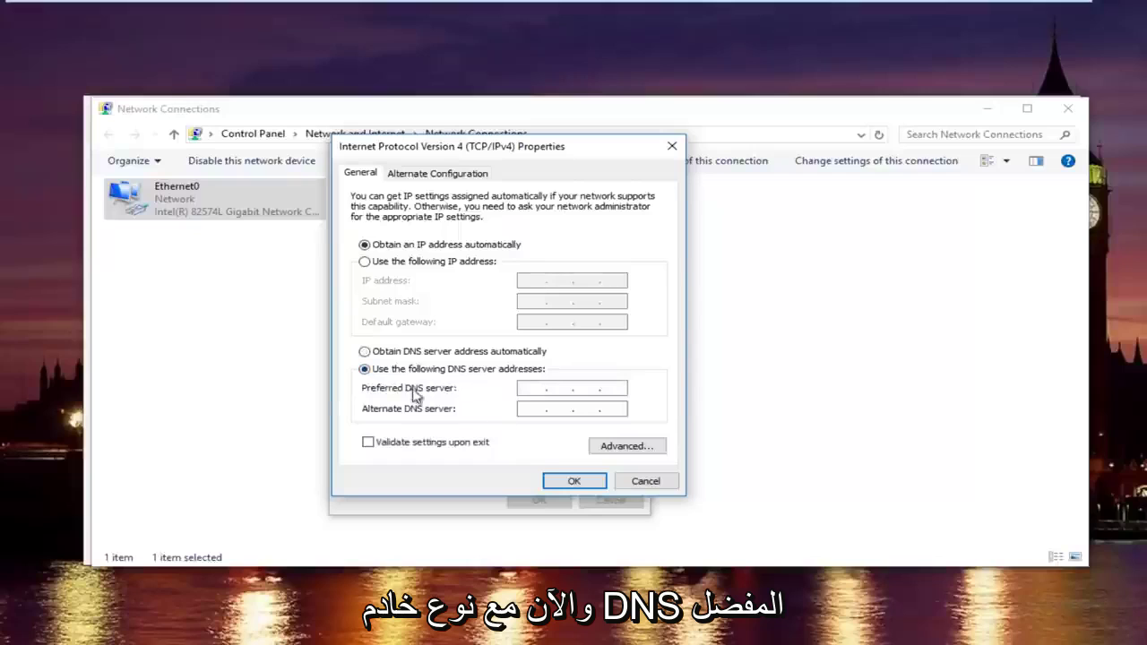
left_click(520, 395)
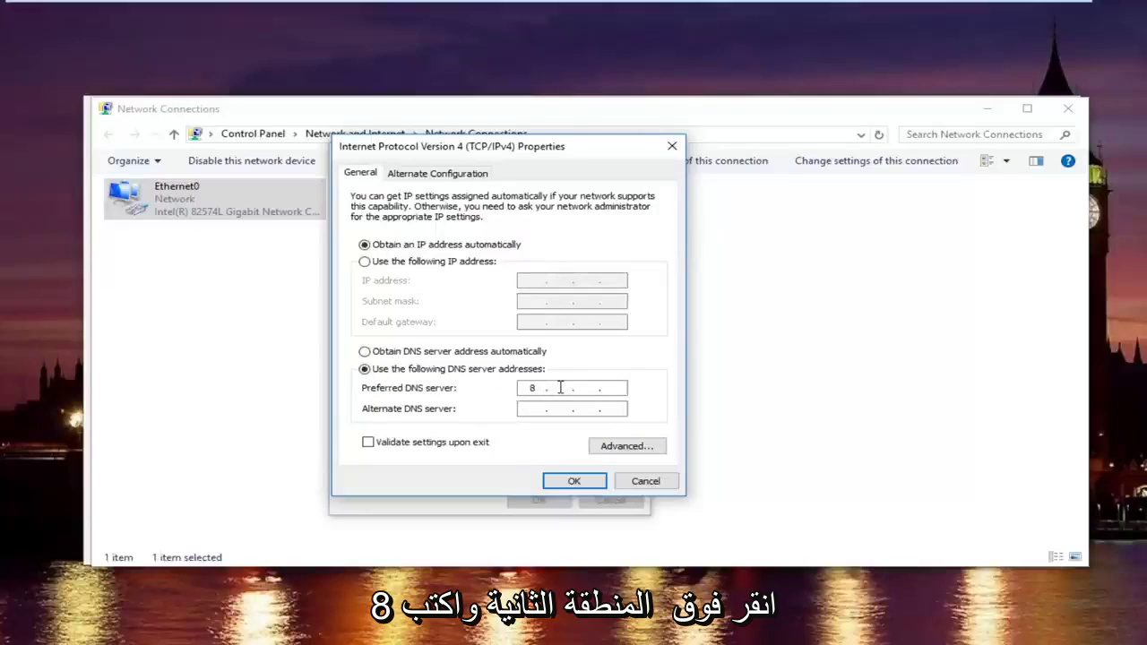
type("8")
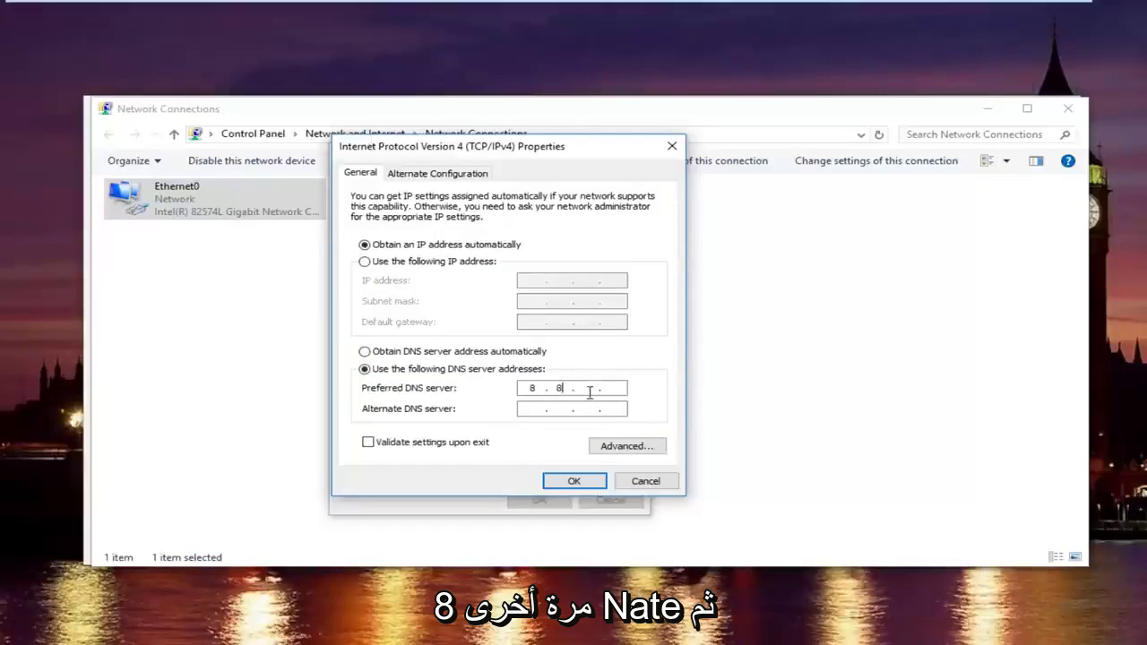
type(".8.8")
left_click(535, 411)
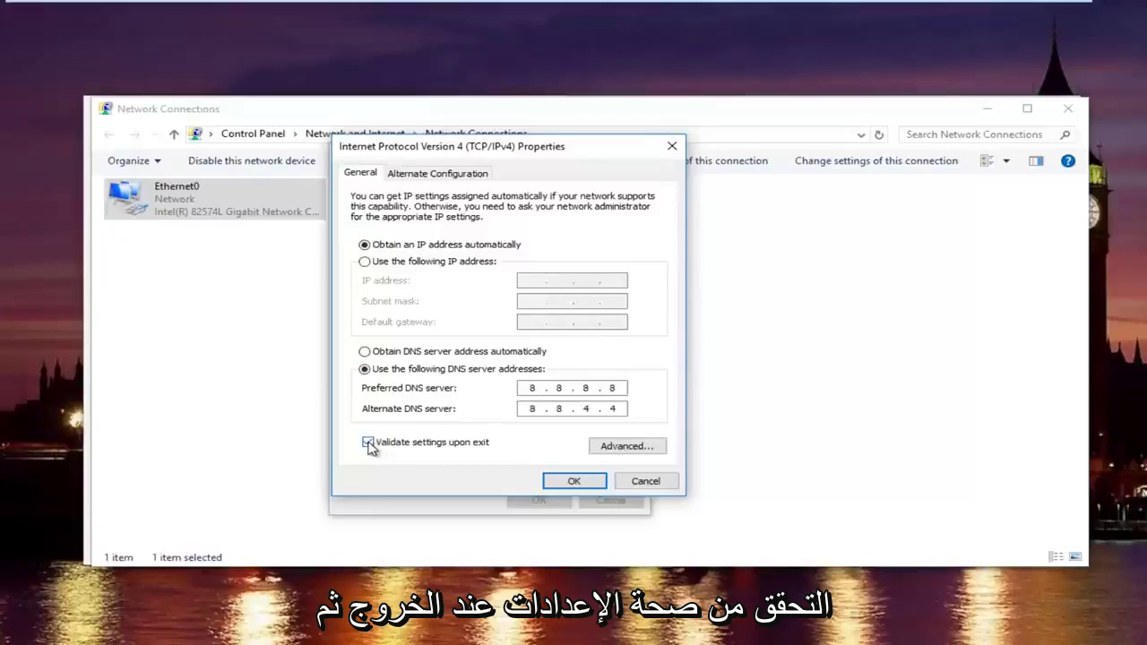
left_click(572, 482)
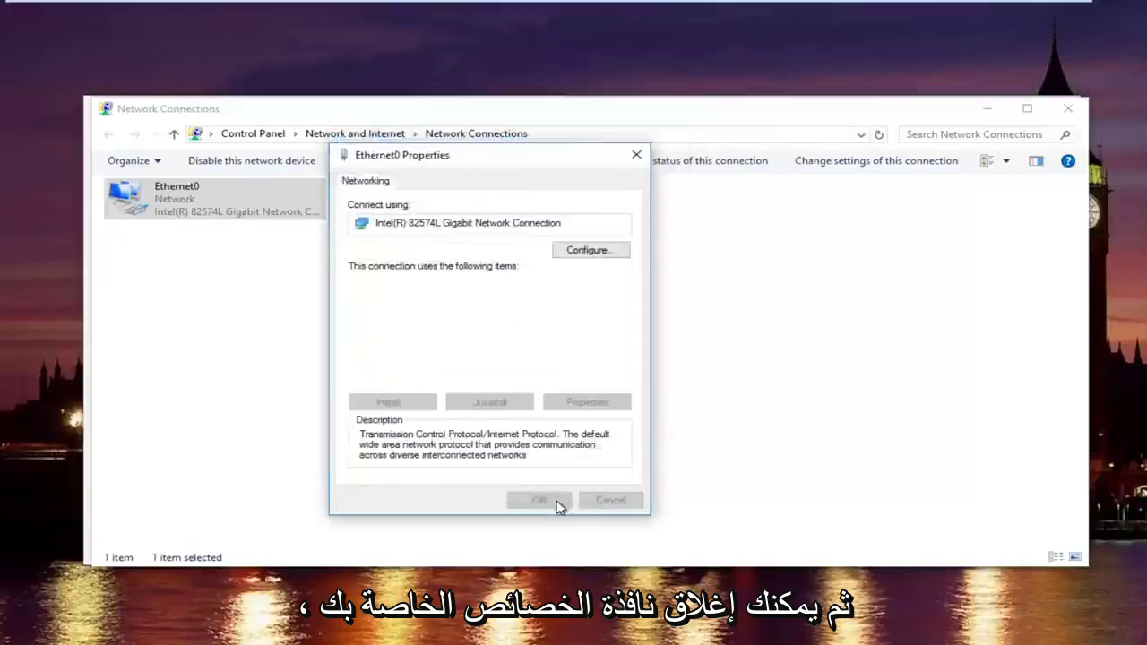
Close Ethernet0 Properties and run Diagnose this connection on Ethernet0
left_click(636, 157)
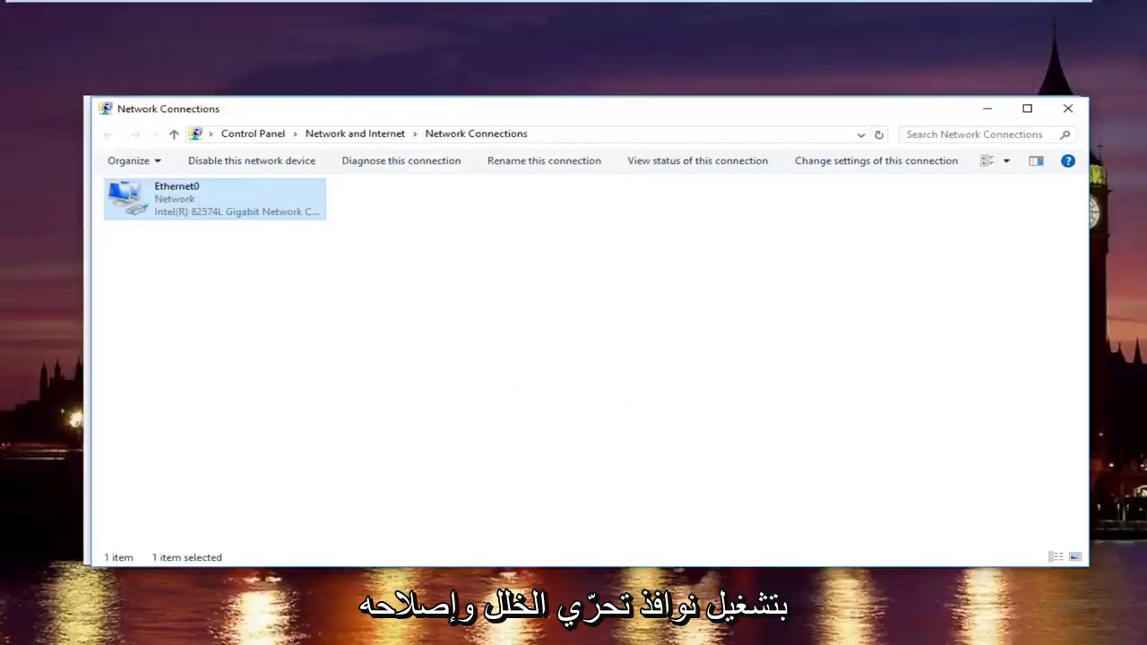
left_click(238, 641)
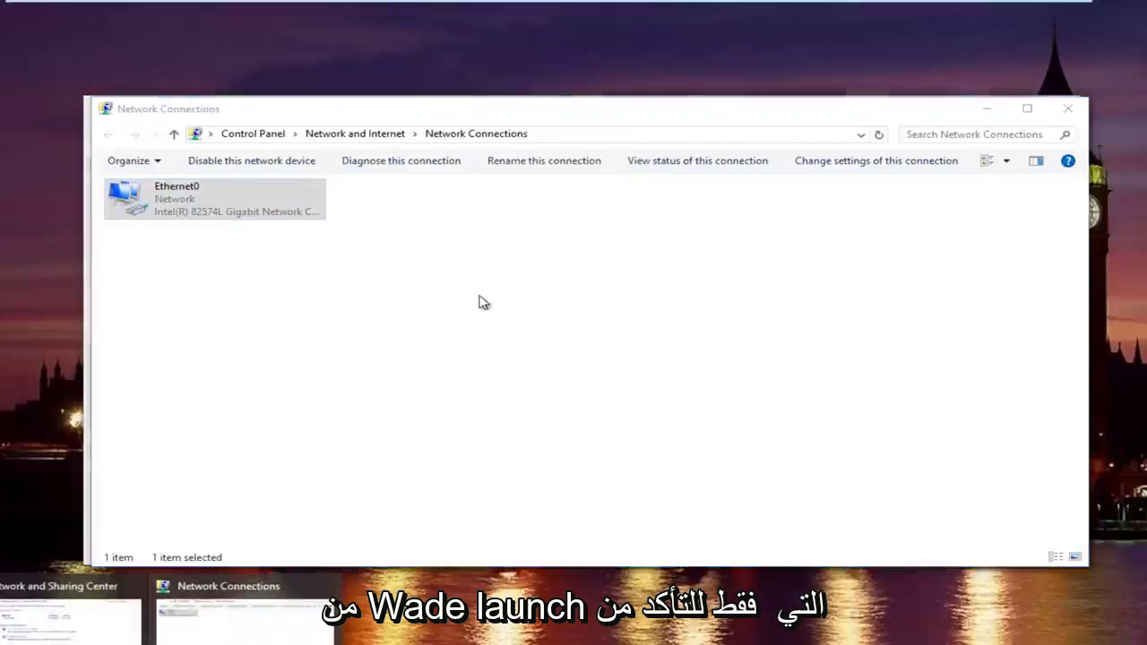
left_click(400, 161)
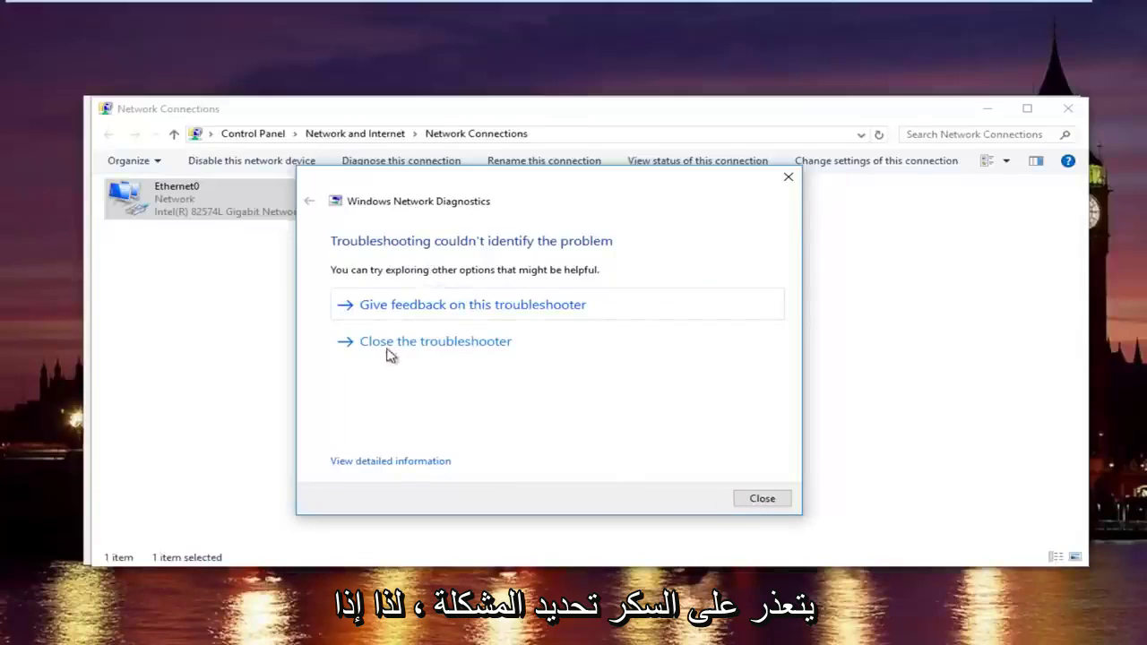
View the detailed diagnostics report with detection details expanded, then close the troubleshooter
left_click(393, 463)
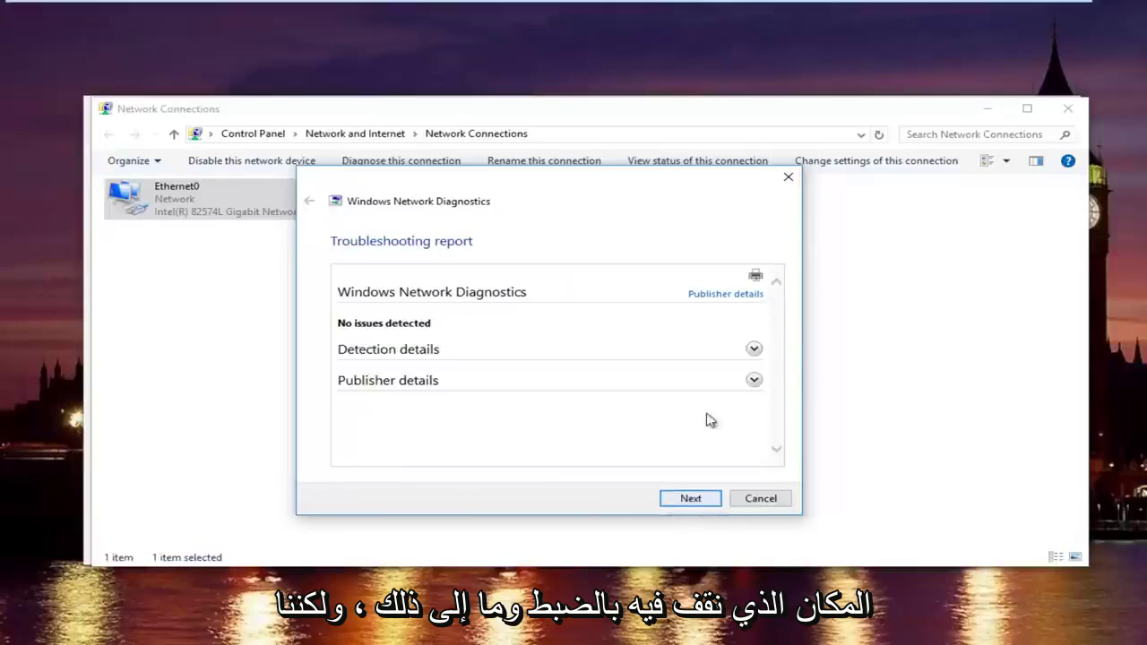
left_click(751, 349)
scroll(737, 389, "down", 2)
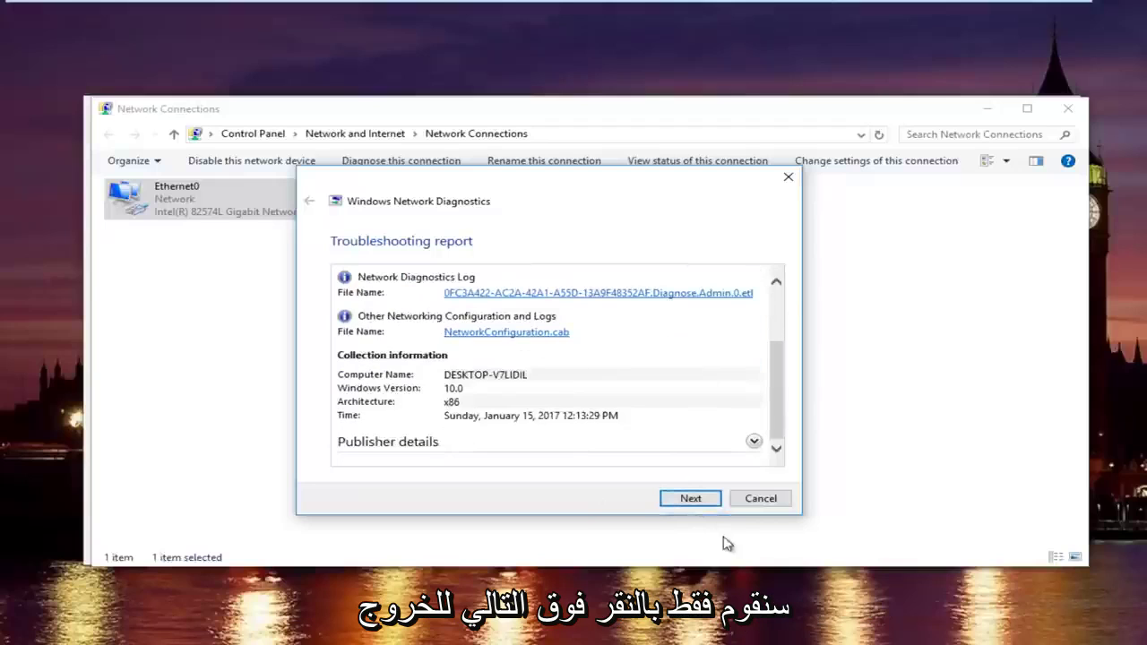
left_click(691, 498)
left_click(761, 498)
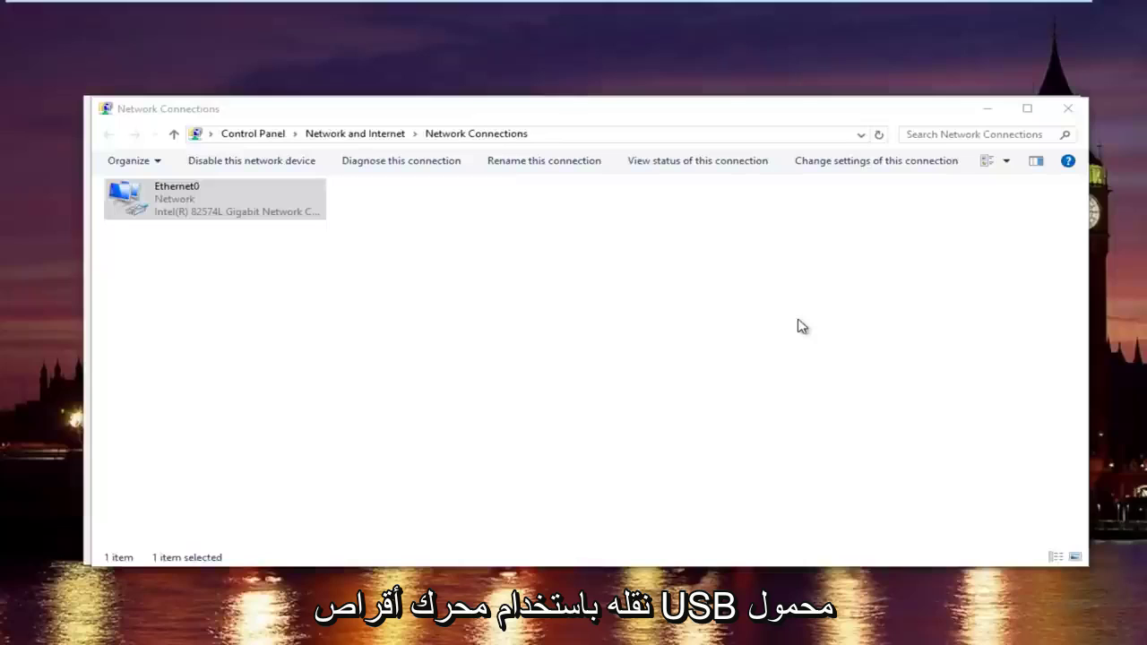
Close Network Connections and launch Device Manager from a Start search for 'device manager'
left_click(1066, 110)
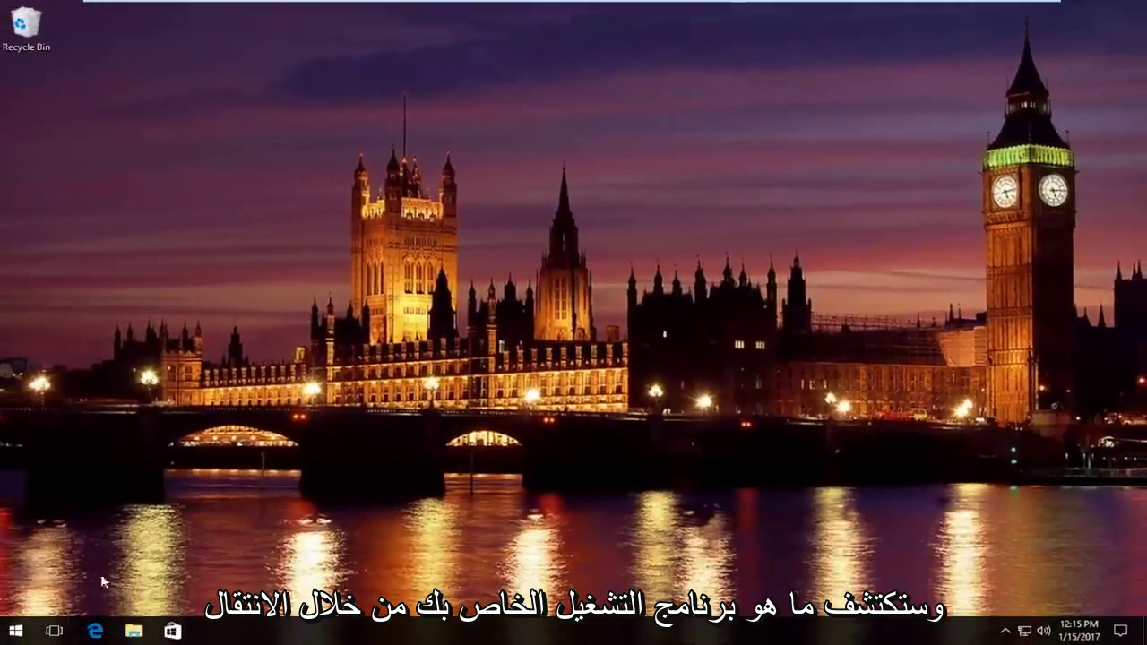
left_click(14, 631)
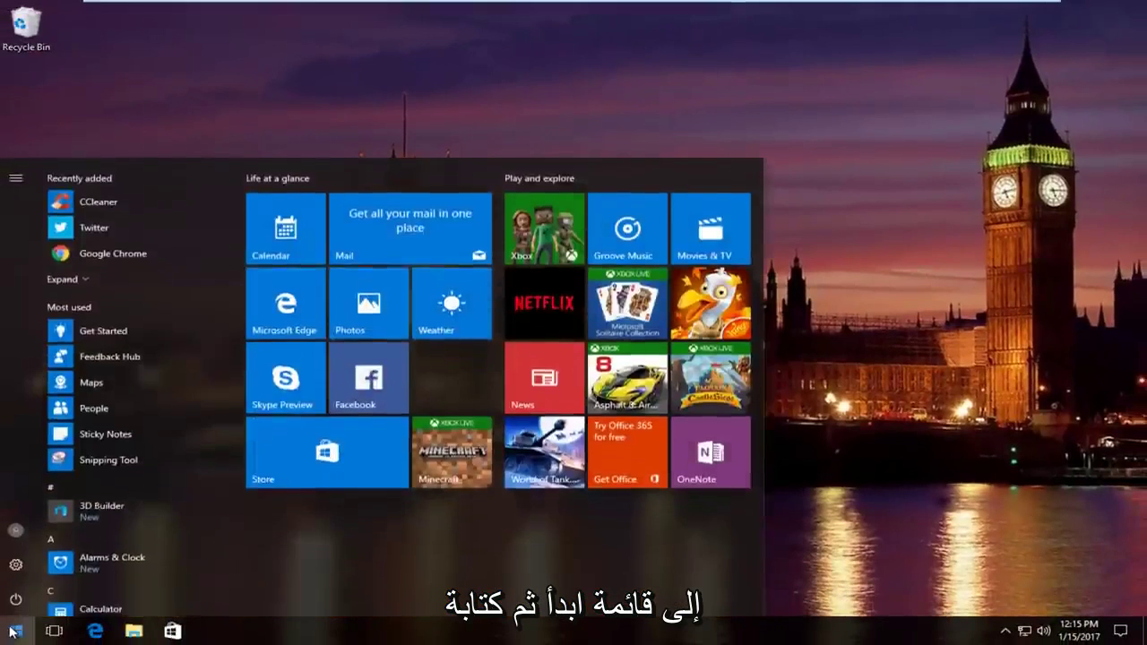
type("de")
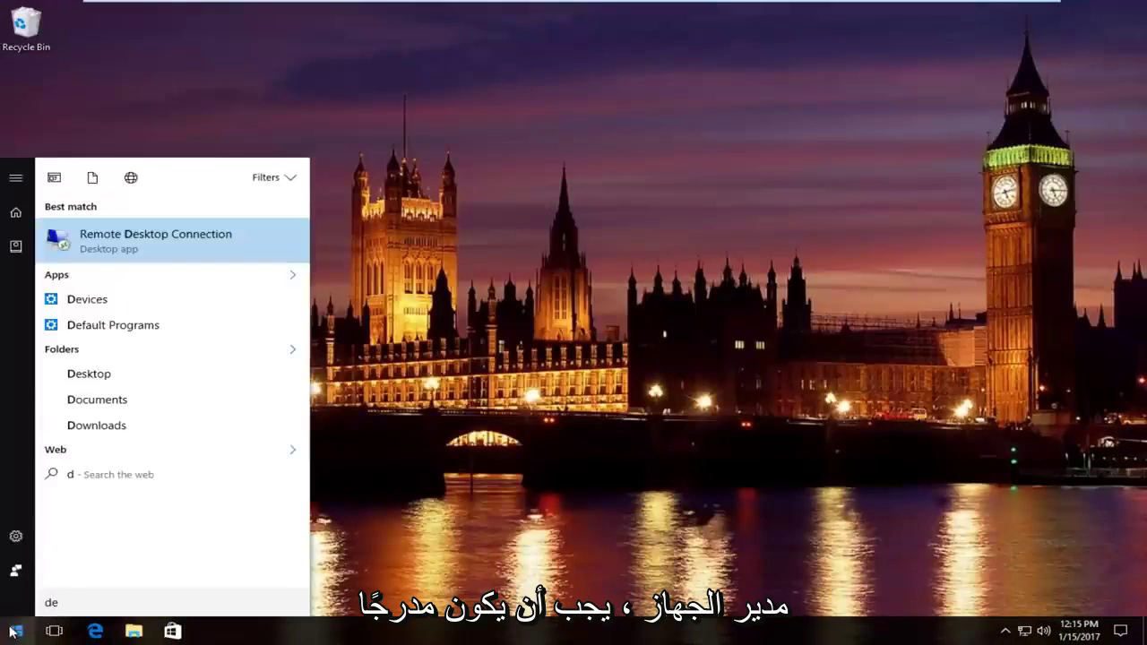
type("vice")
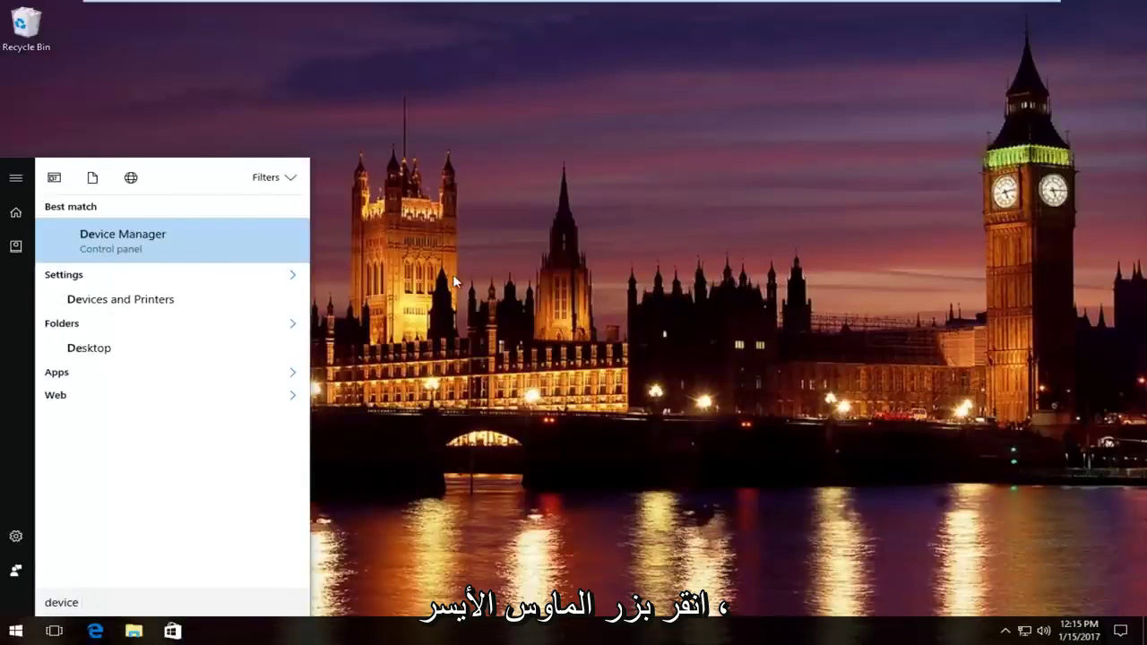
type("manager")
left_click(132, 239)
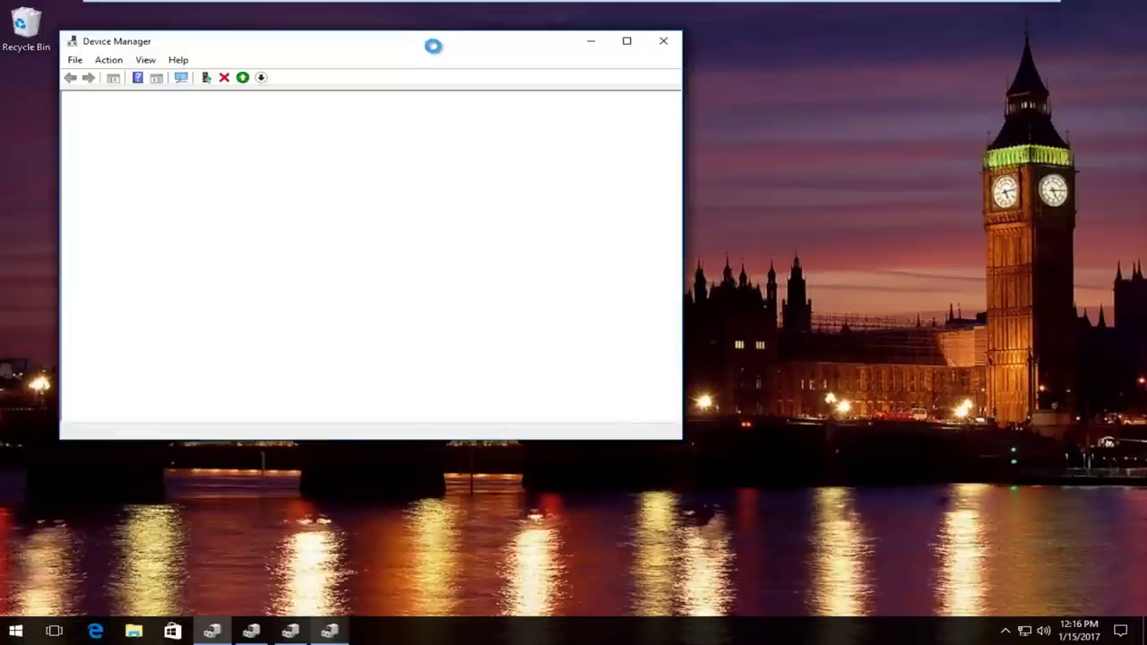
Close the duplicate Device Manager window and select the Intel(R) 82574L Gigabit Network Connection under Network adapters
left_click_drag(432, 46, 446, 47)
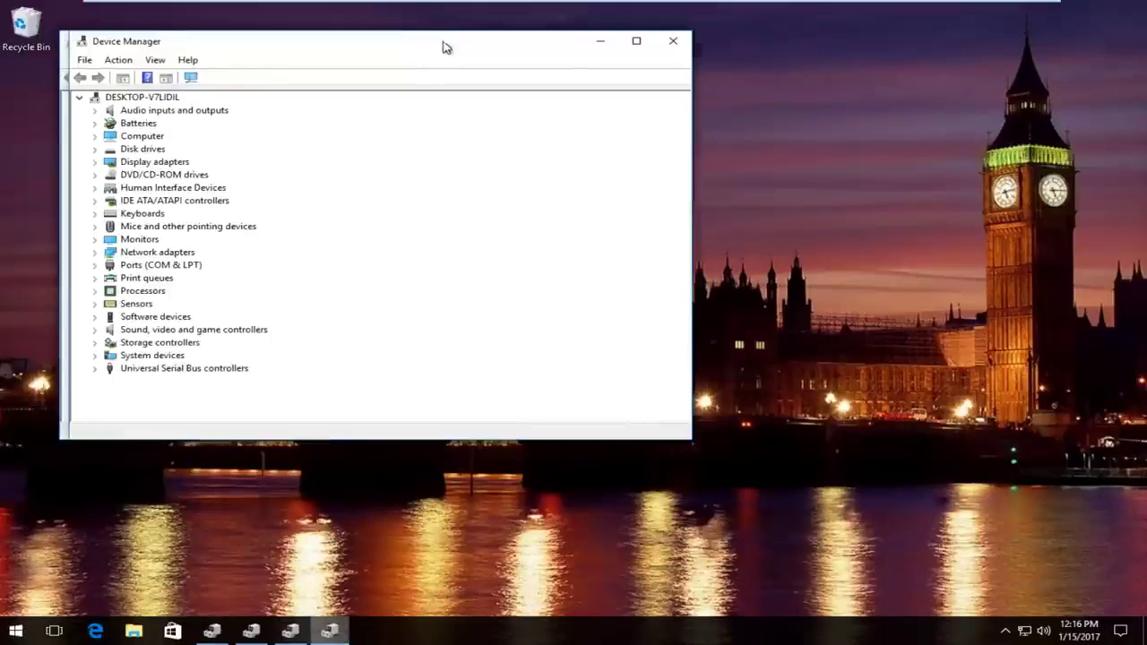
left_click(668, 42)
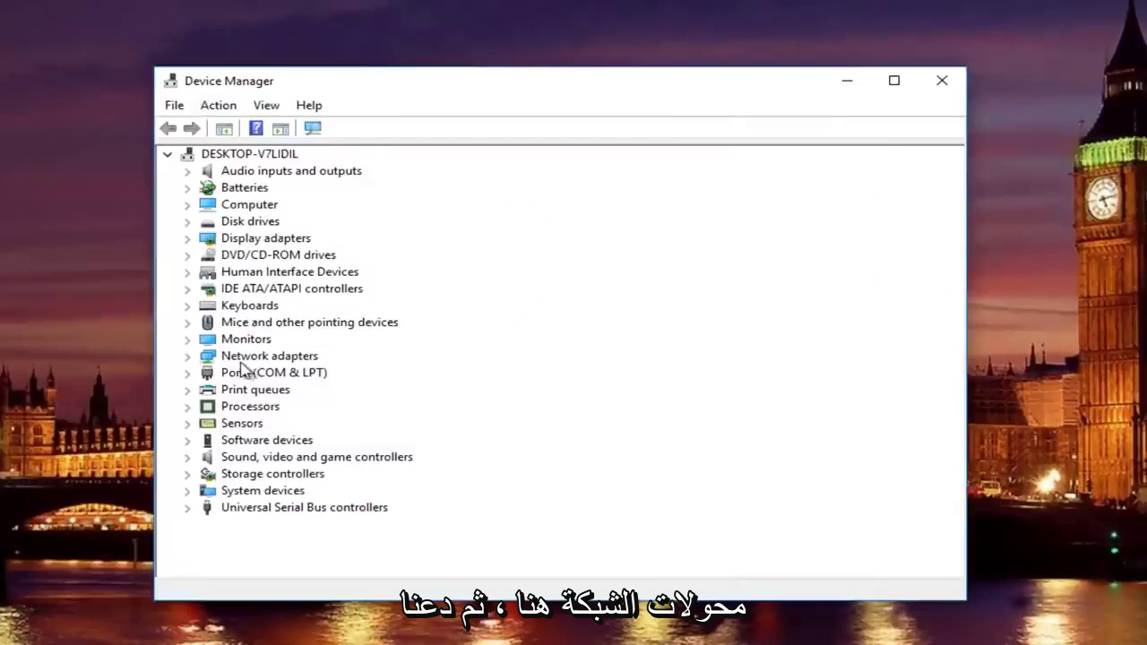
left_click(188, 358)
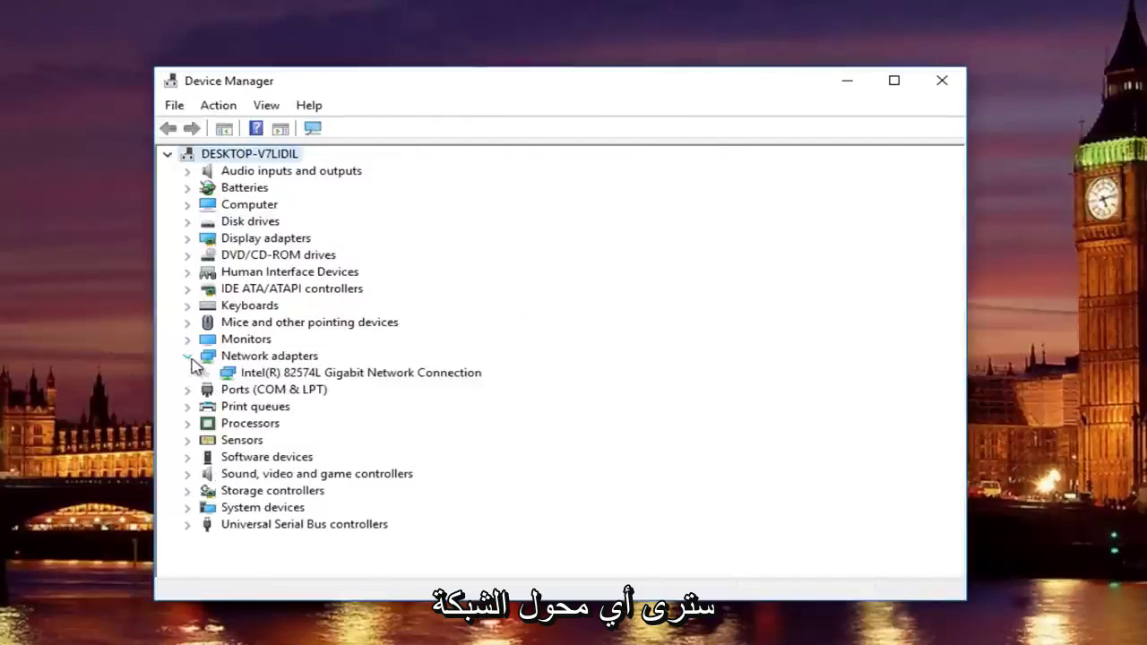
left_click(273, 374)
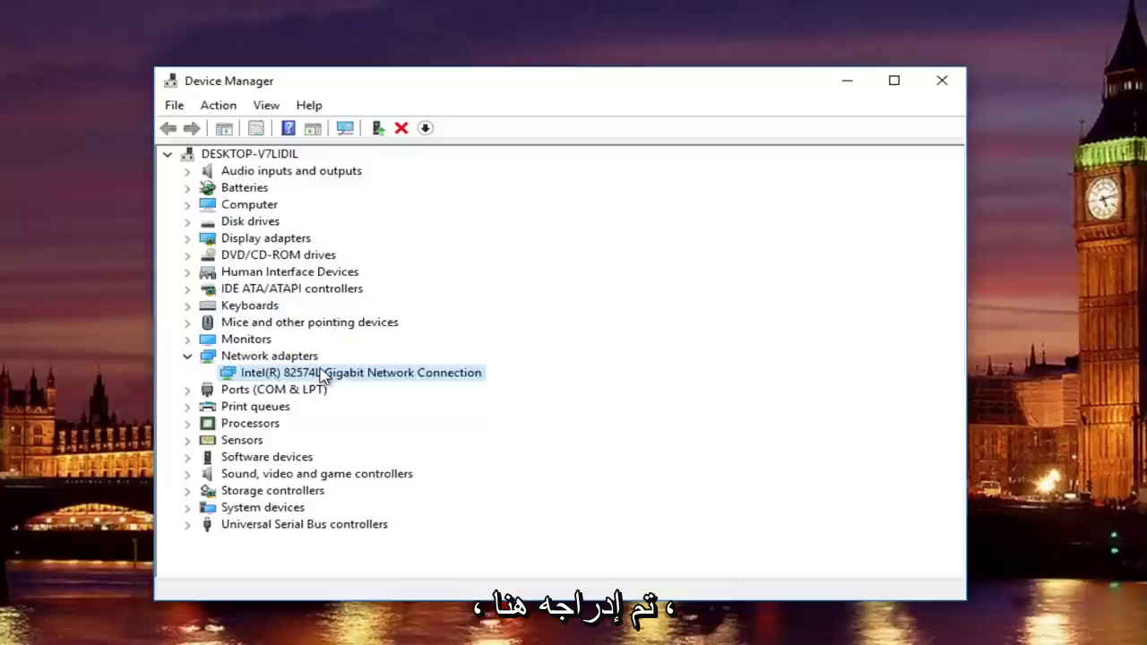
right_click(323, 375)
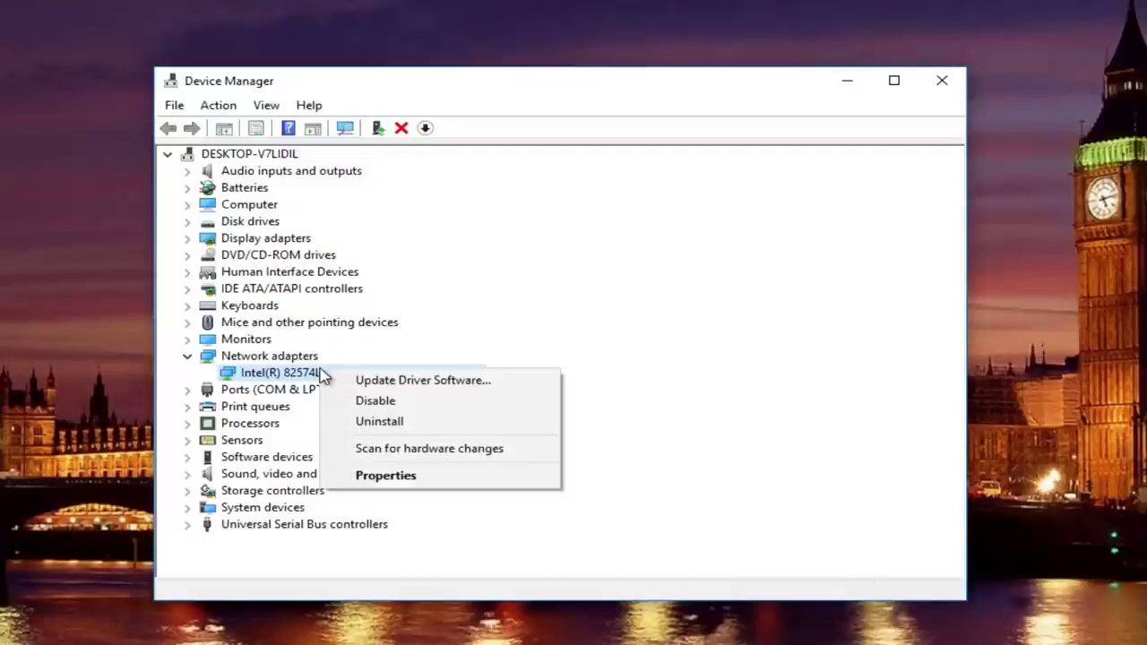
left_click(388, 380)
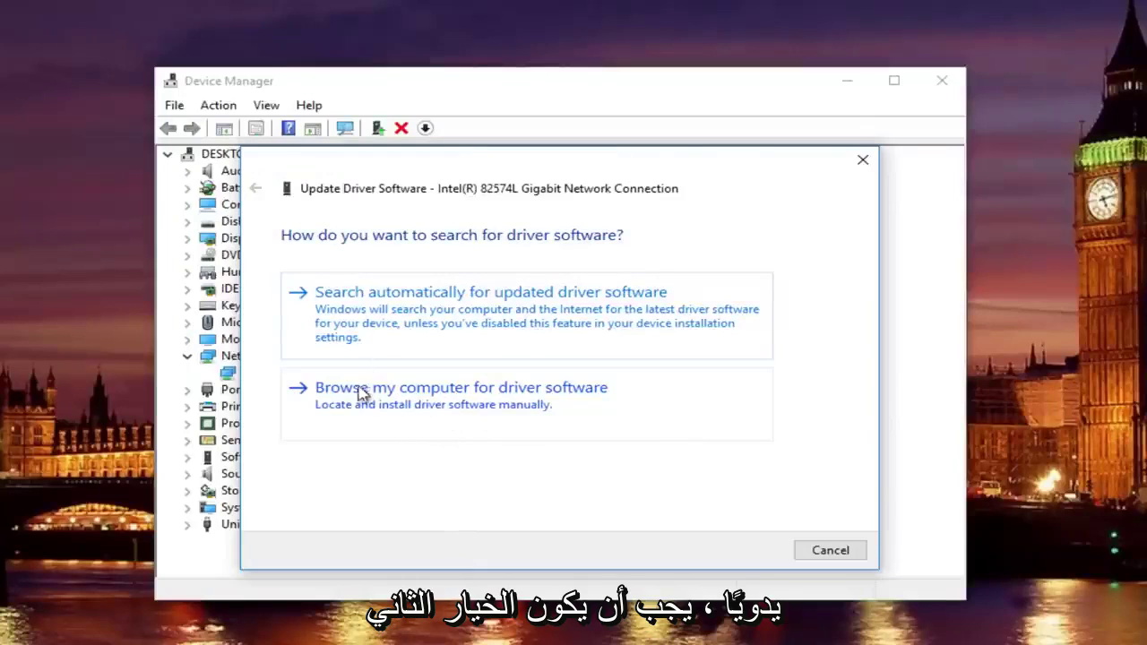
left_click(410, 388)
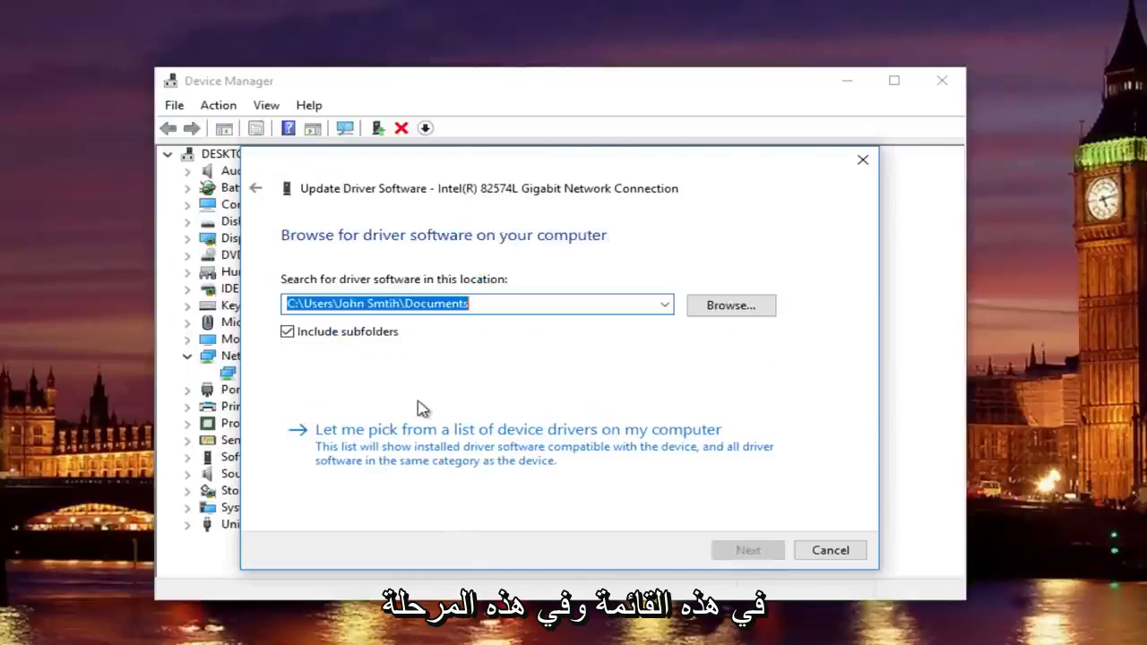
left_click(731, 305)
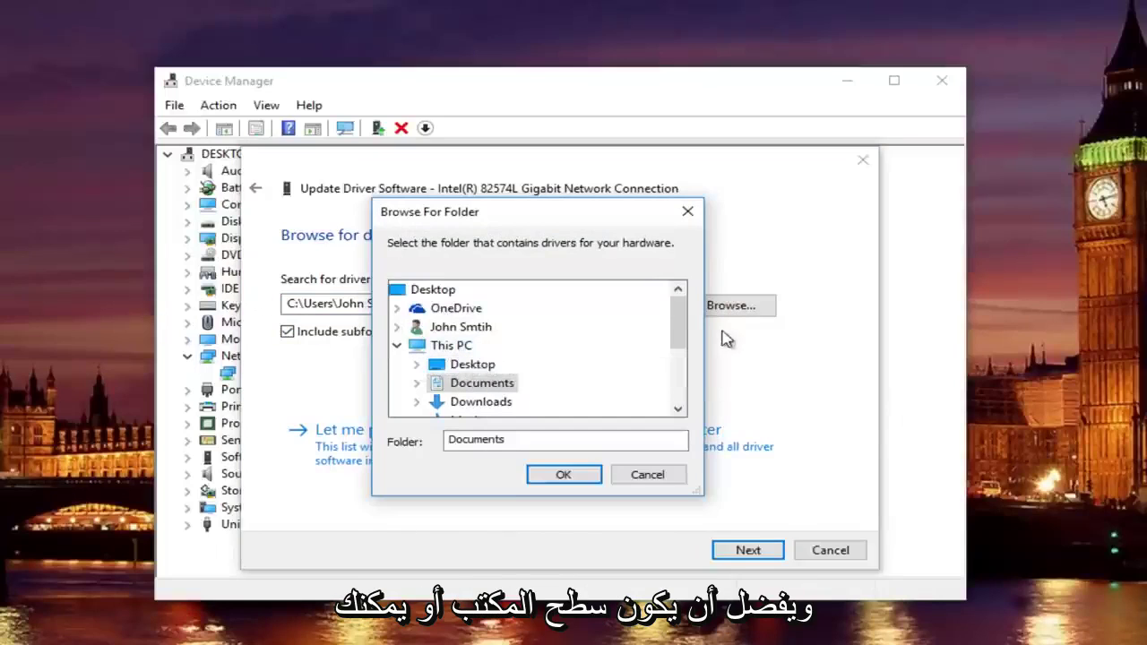
left_click_drag(681, 328, 675, 291)
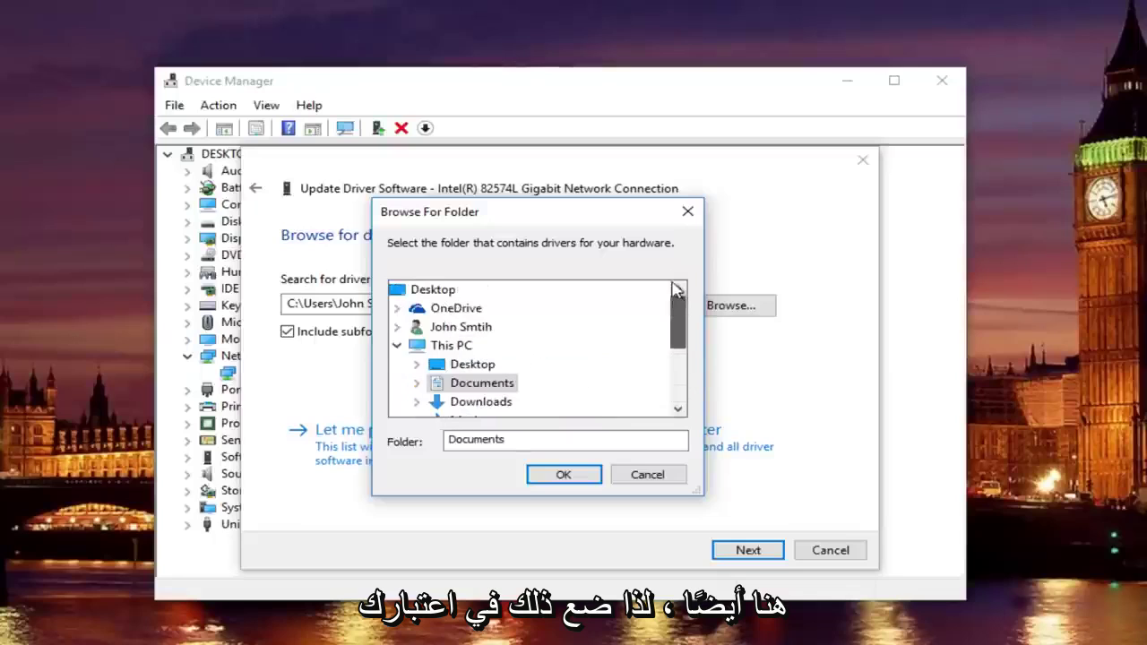
left_click(688, 213)
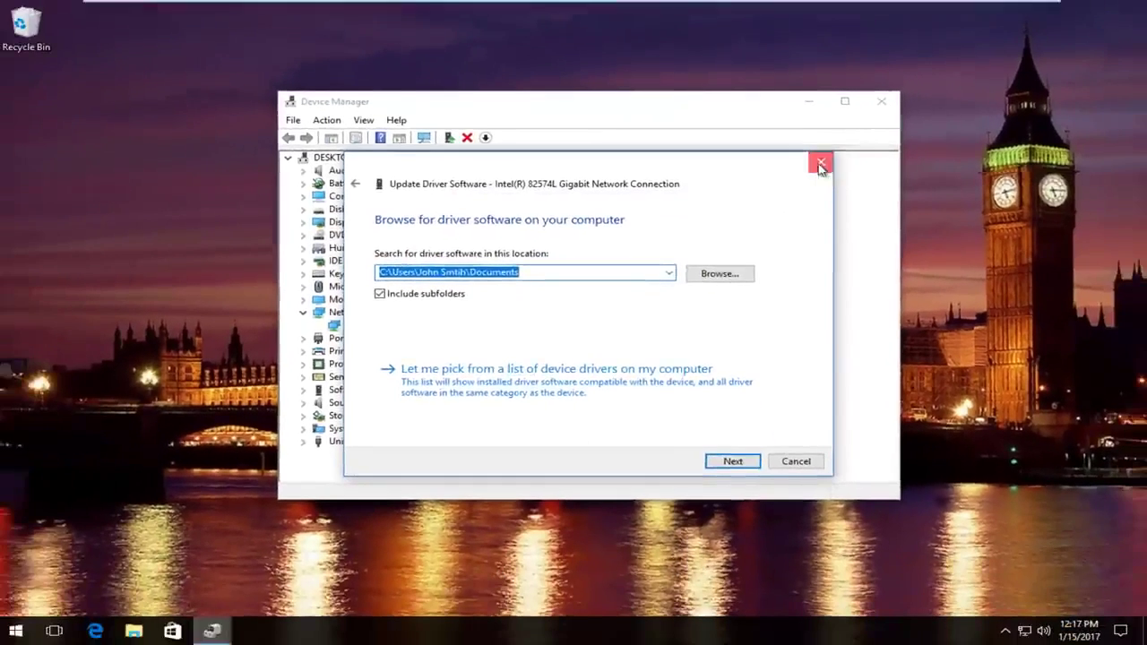
left_click(863, 163)
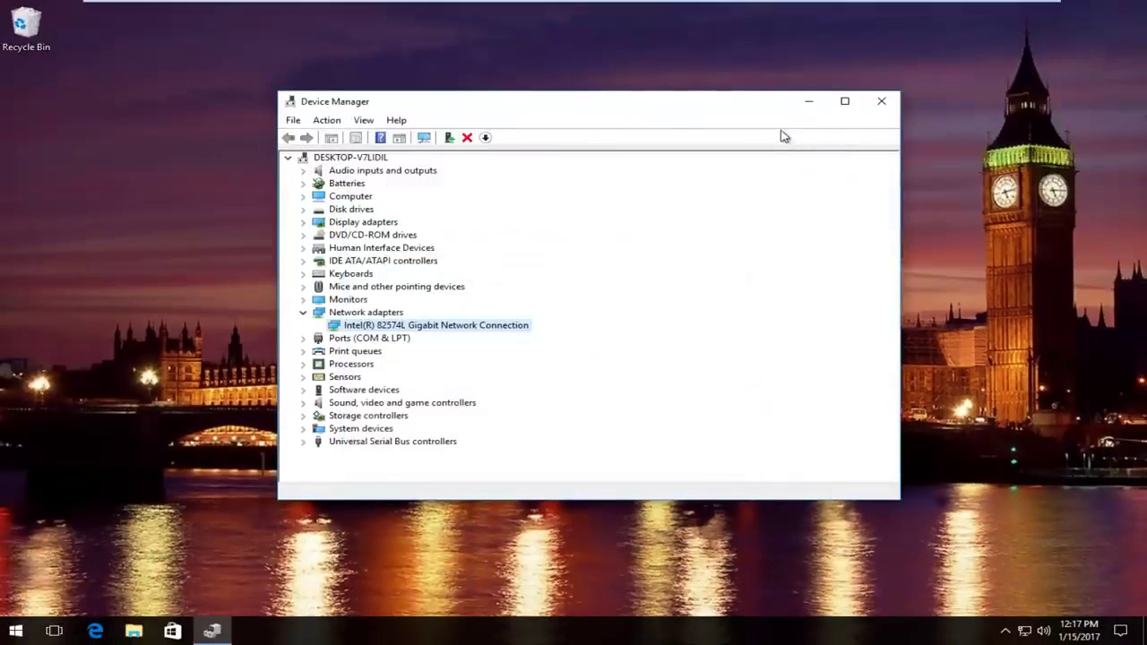